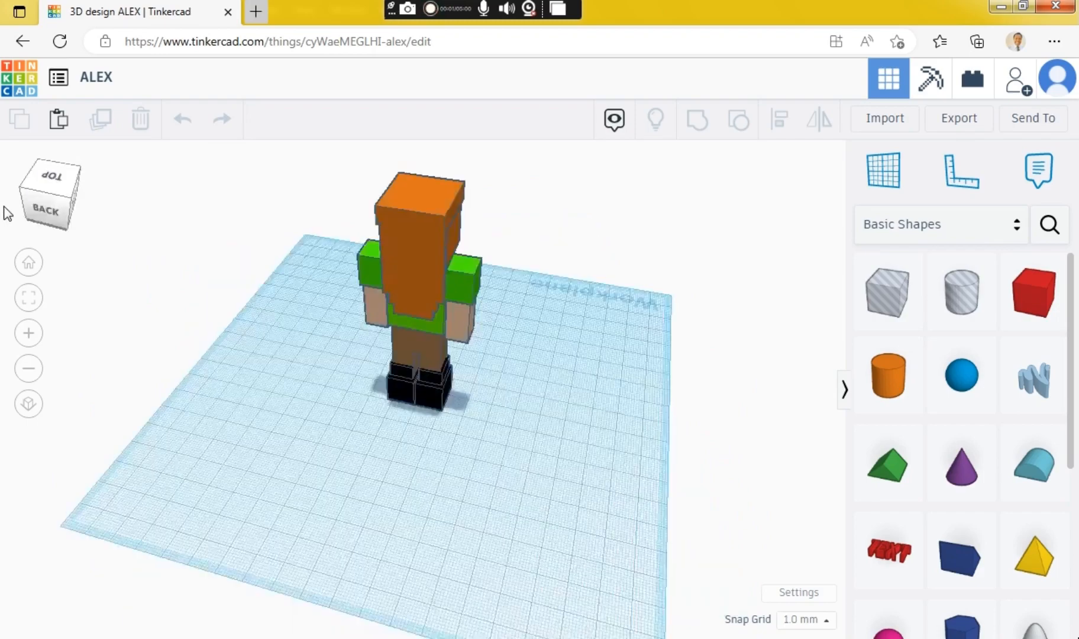
Orbit around the finished Alex figure to examine it from the front, sides, back and top.
{"action": "left_click", "coordinate": [36, 206]}
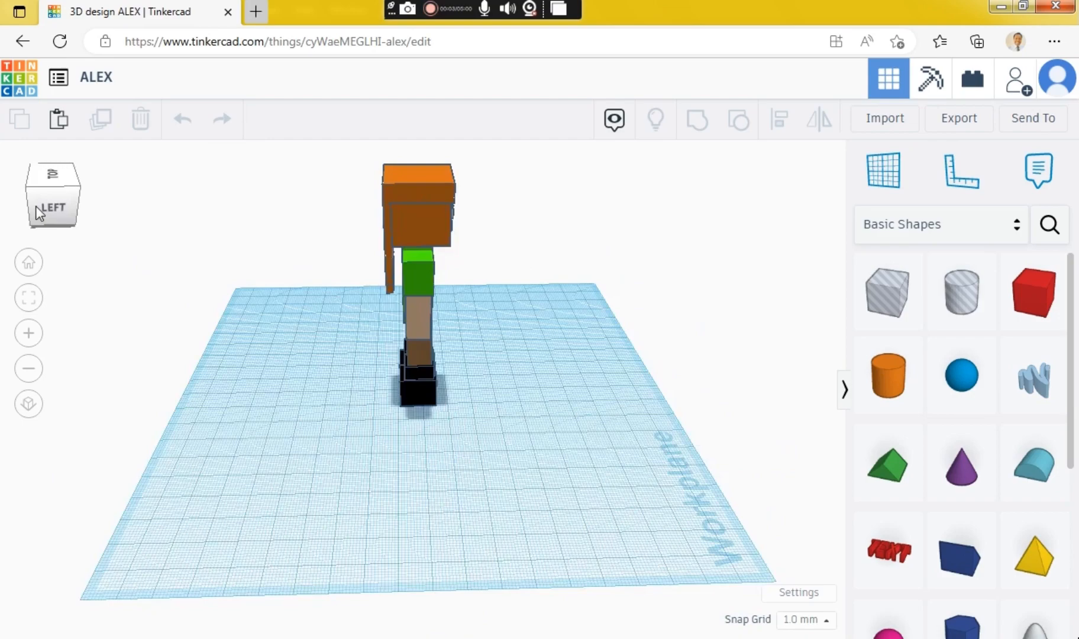
{"action": "left_click_drag", "start_coordinate": [35, 206], "coordinate": [57, 229]}
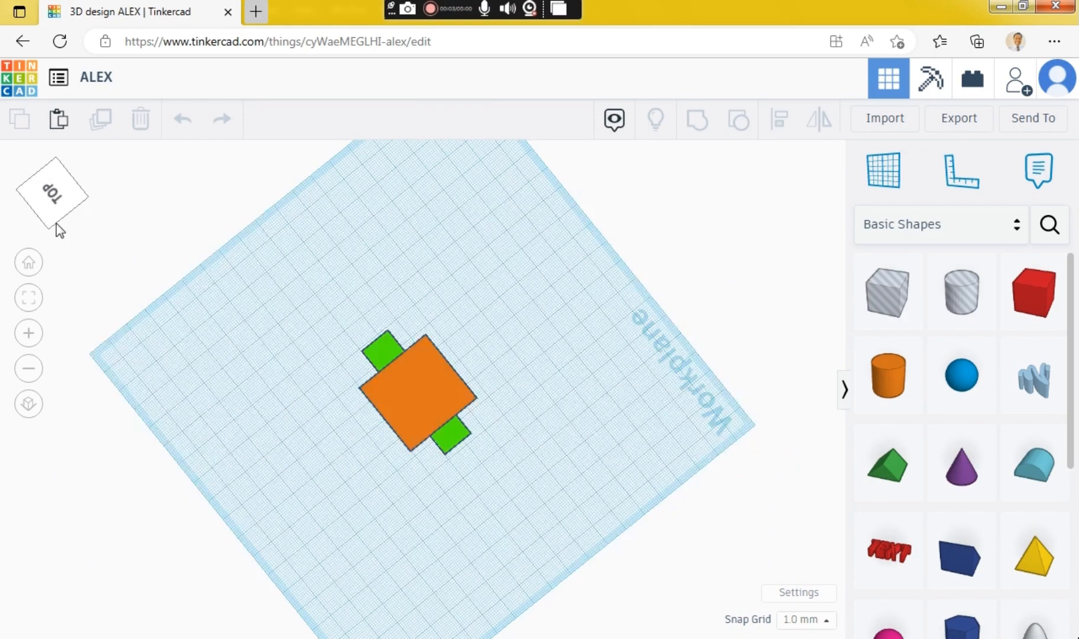
{"action": "left_click_drag", "start_coordinate": [56, 224], "coordinate": [104, 199]}
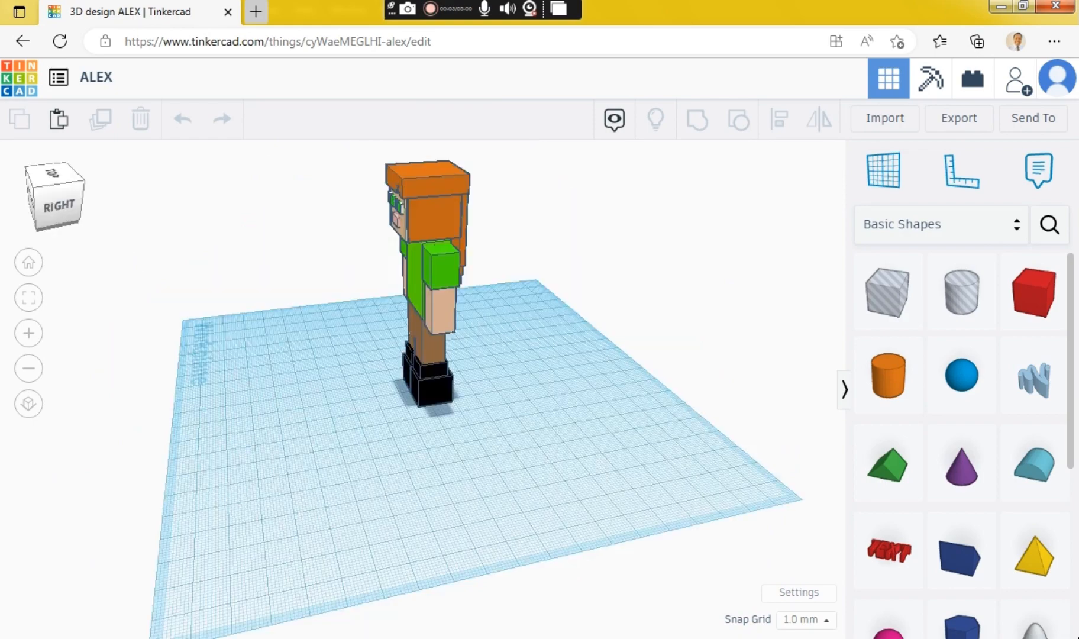
{"action": "left_click_drag", "start_coordinate": [36, 222], "coordinate": [57, 211]}
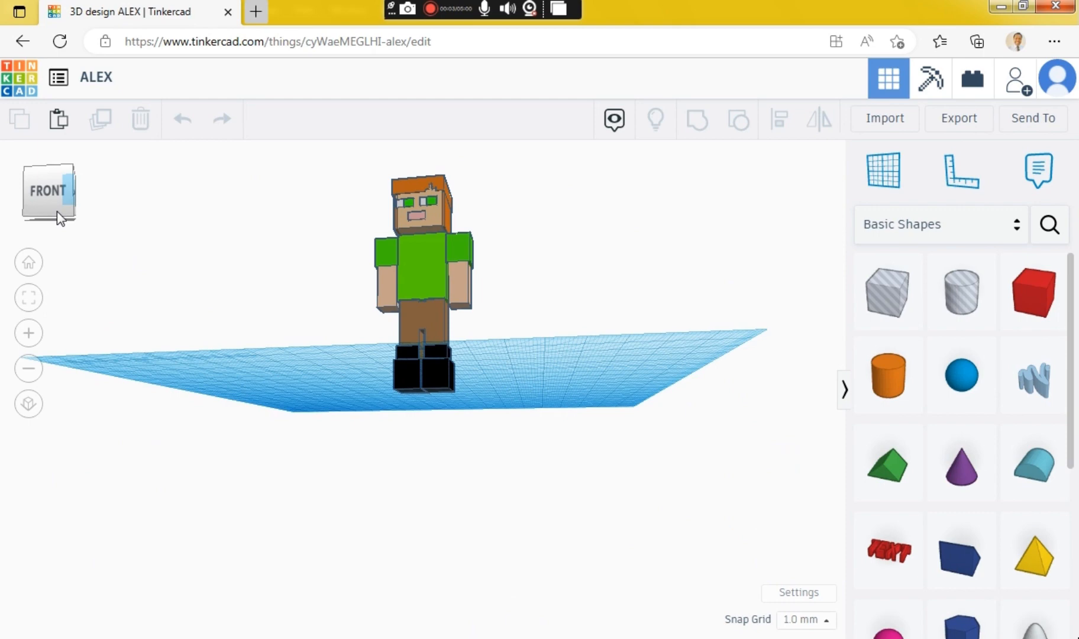
{"action": "mouse_move", "coordinate": [56, 211]}
{"action": "left_mouse_down"}
{"action": "mouse_move", "coordinate": [43, 220]}
{"action": "mouse_move", "coordinate": [52, 218]}
{"action": "left_mouse_up"}
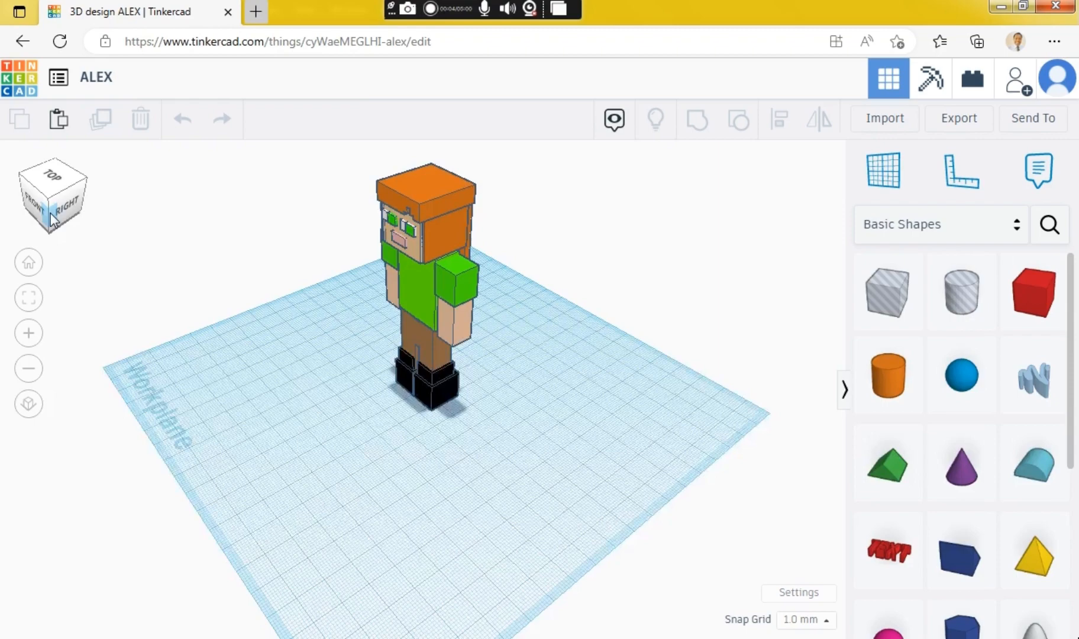
{"action": "left_click_drag", "start_coordinate": [51, 213], "coordinate": [113, 221]}
{"action": "left_click", "coordinate": [55, 217]}
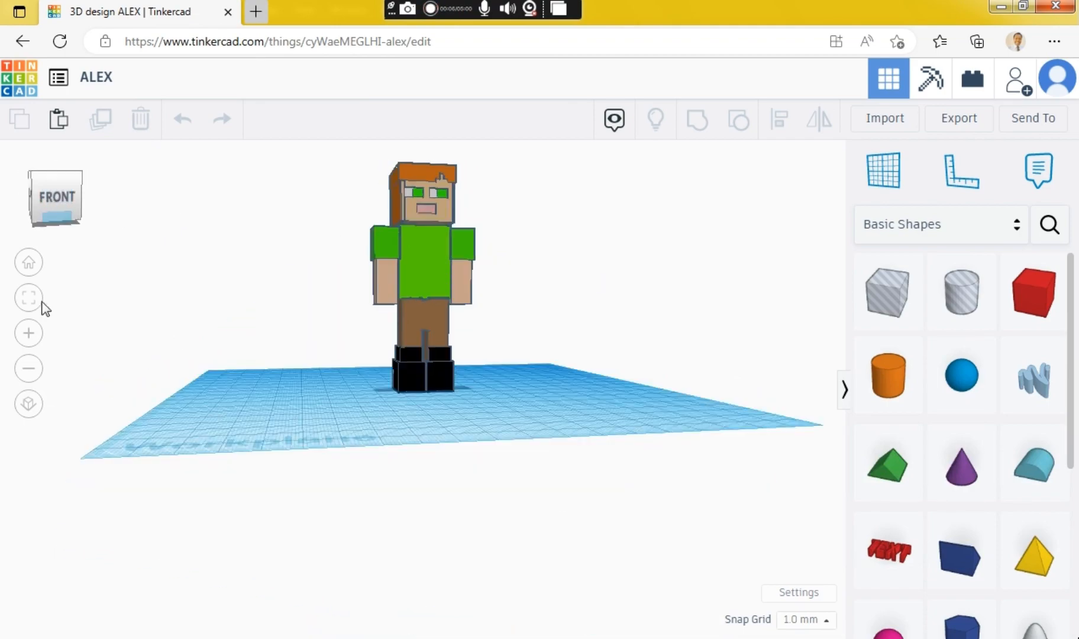
{"action": "left_click", "coordinate": [29, 335]}
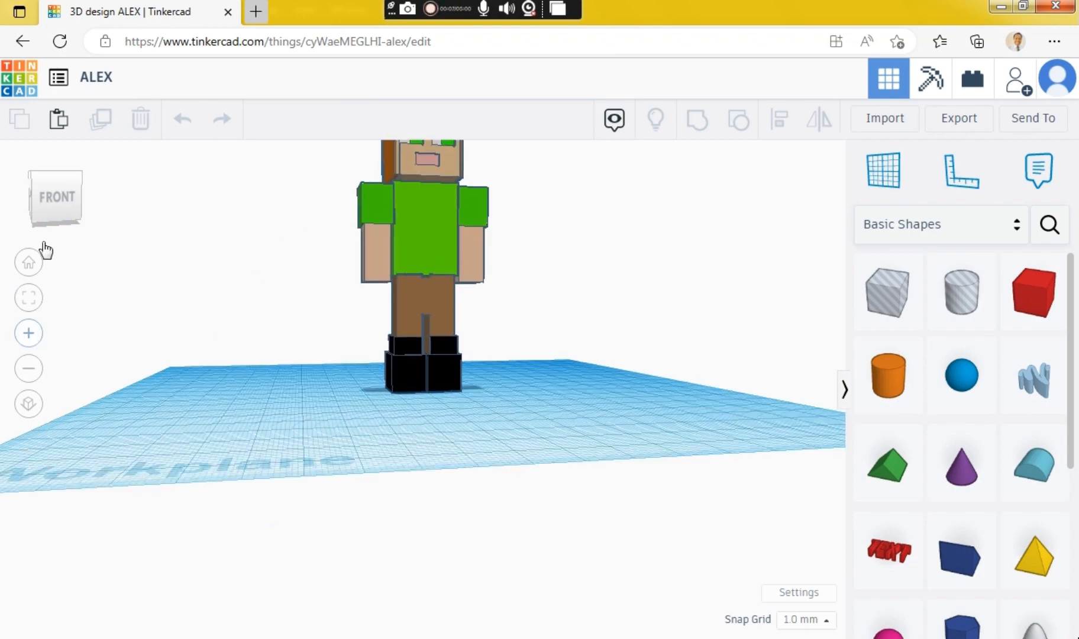
{"action": "left_click", "coordinate": [41, 217]}
{"action": "left_click_drag", "start_coordinate": [40, 215], "coordinate": [136, 220]}
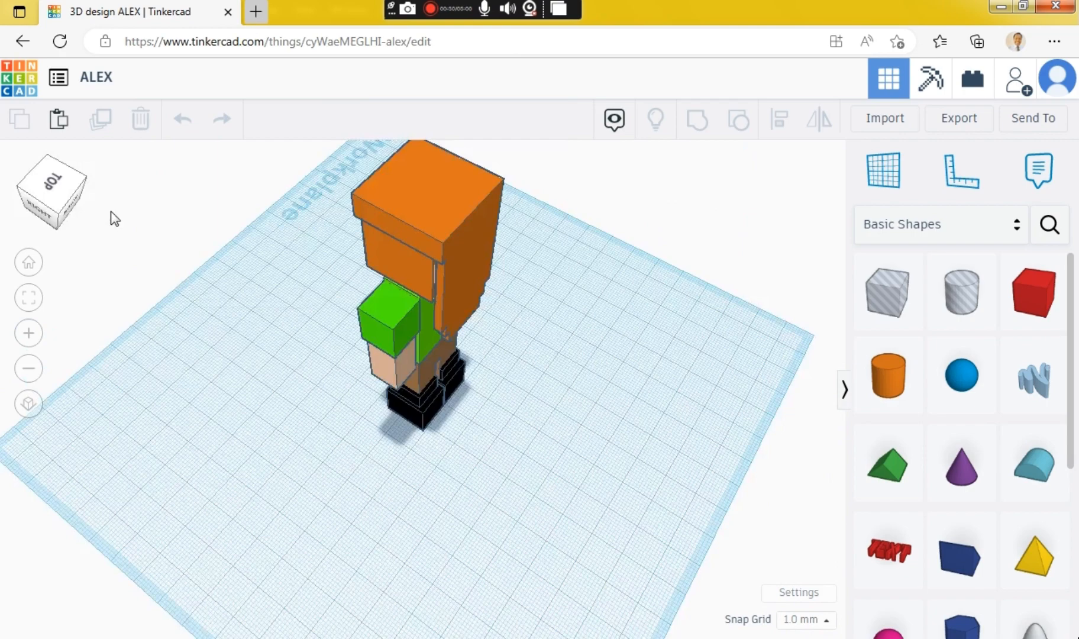
{"action": "left_click_drag", "start_coordinate": [110, 211], "coordinate": [66, 278]}
{"action": "left_click", "coordinate": [31, 335]}
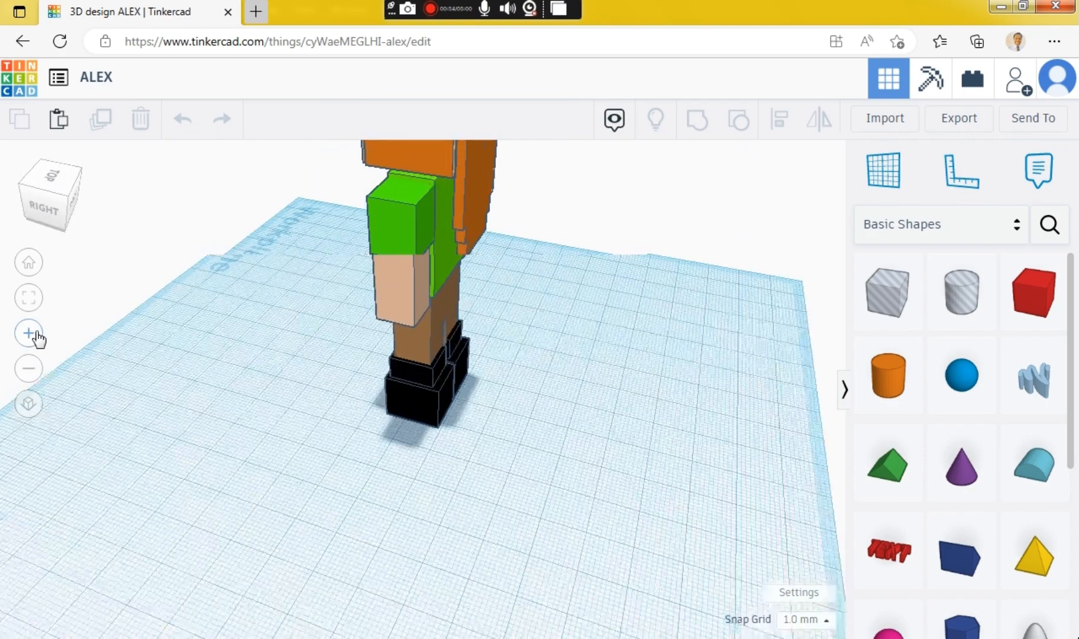
{"action": "left_click", "coordinate": [62, 201]}
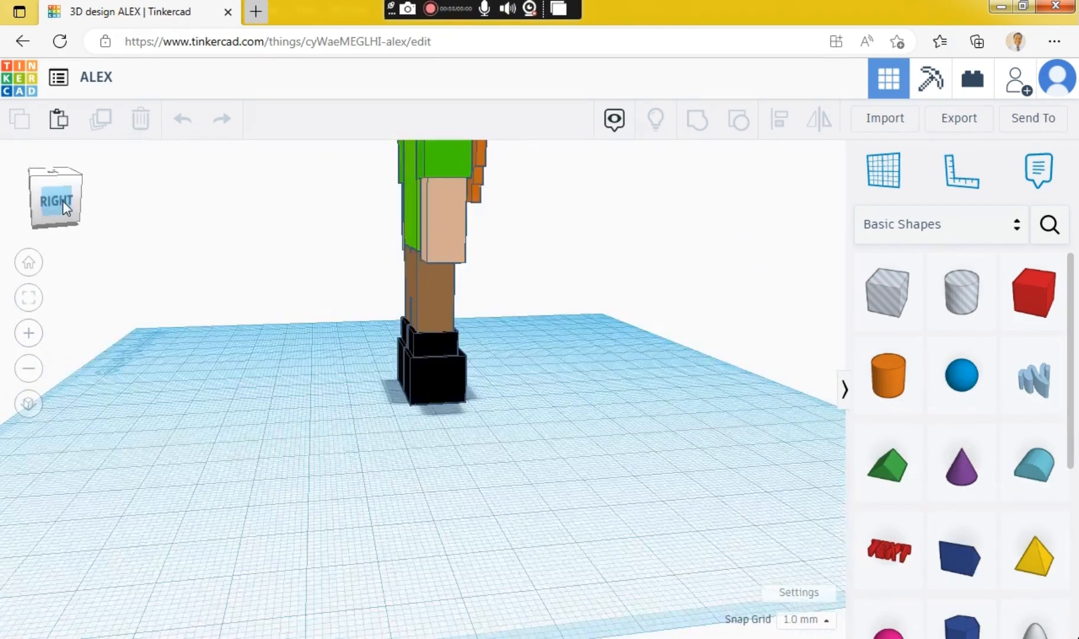
{"action": "mouse_move", "coordinate": [63, 197]}
{"action": "left_mouse_down"}
{"action": "mouse_move", "coordinate": [32, 199]}
{"action": "mouse_move", "coordinate": [77, 203]}
{"action": "mouse_move", "coordinate": [70, 219]}
{"action": "mouse_move", "coordinate": [62, 202]}
{"action": "mouse_move", "coordinate": [65, 219]}
{"action": "left_mouse_up"}
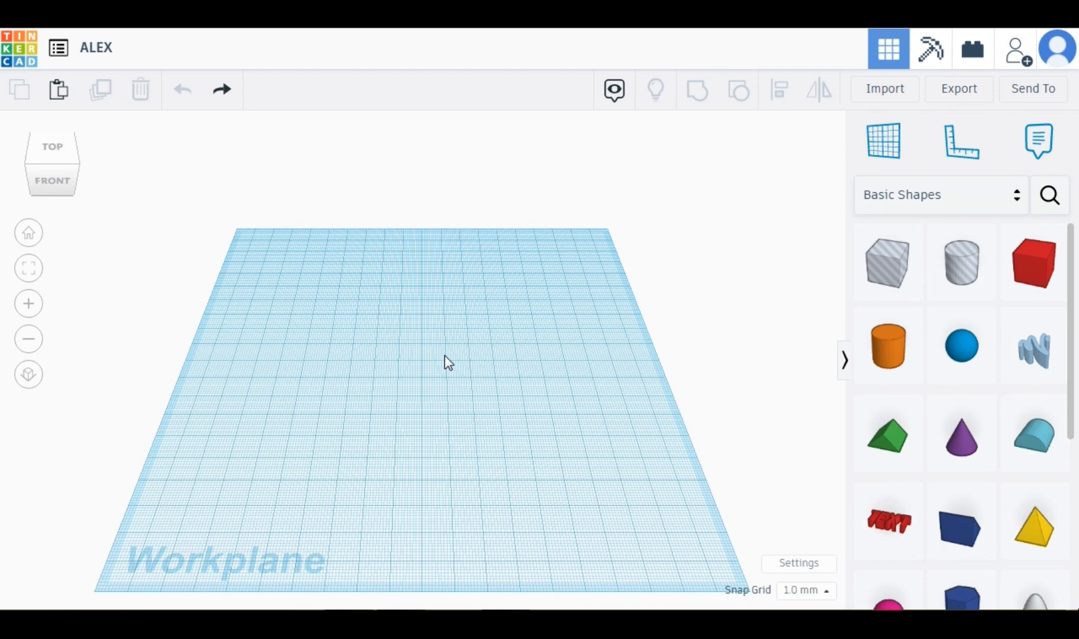
Place a box on the workplane and color it skin tone ffd399.
{"action": "left_click_drag", "start_coordinate": [1034, 263], "coordinate": [442, 353]}
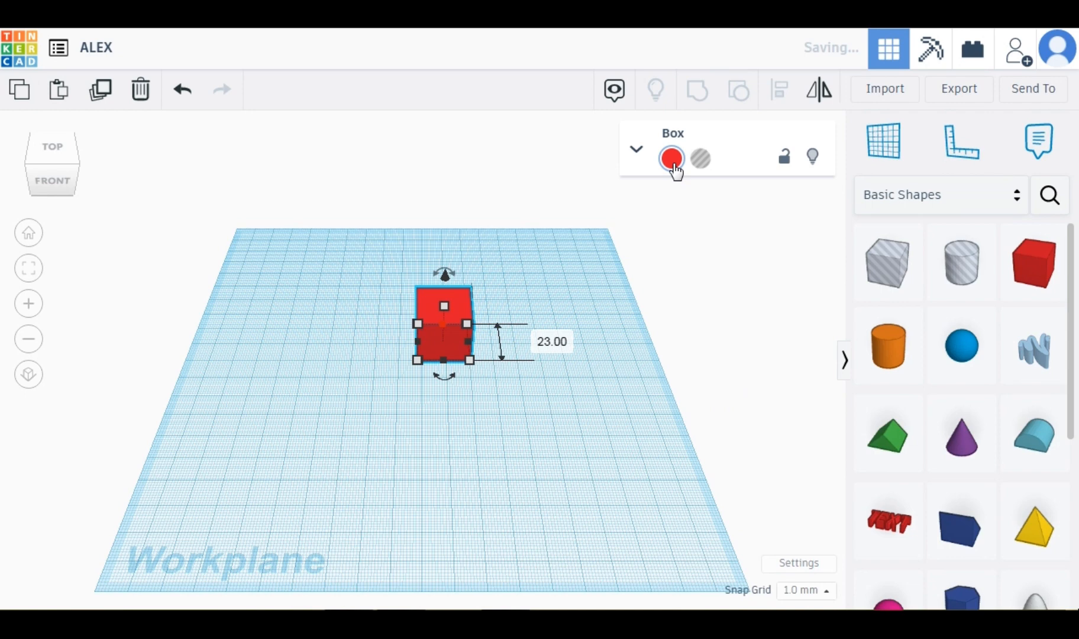
{"action": "left_click", "coordinate": [671, 158]}
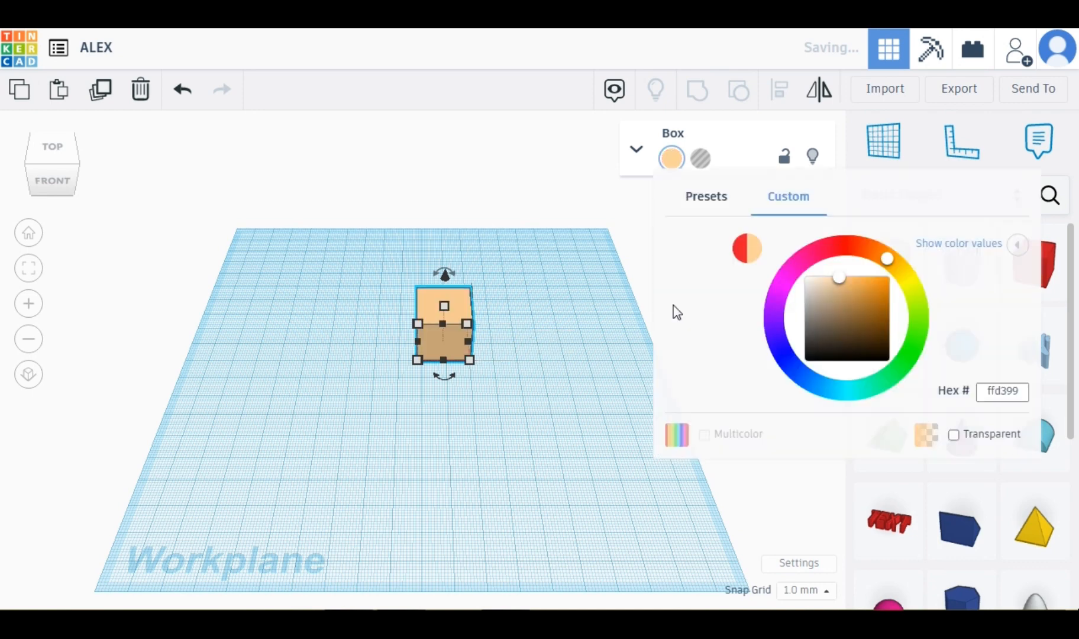
Add a second box in front of the skin-colored box and color it white fcfcfc.
{"action": "left_click", "coordinate": [1035, 269]}
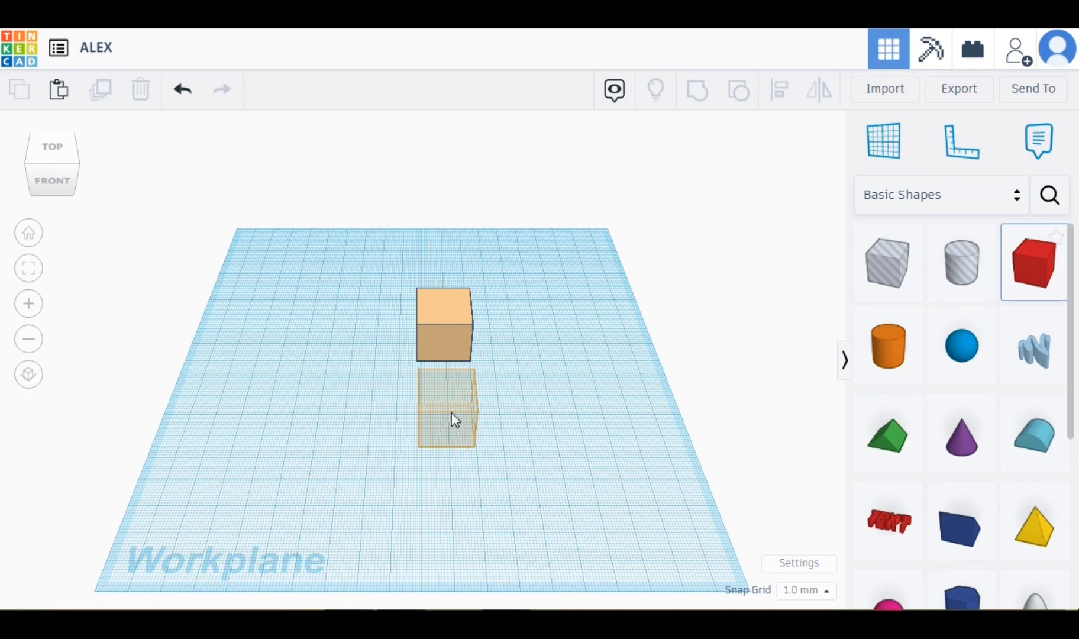
{"action": "left_click", "coordinate": [451, 412]}
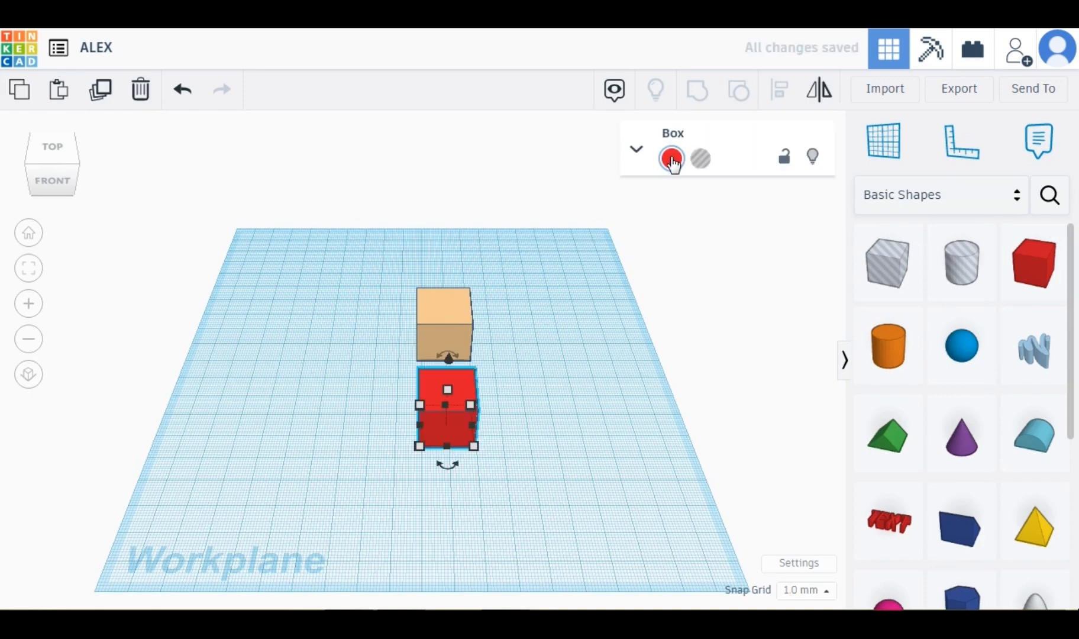
{"action": "left_click", "coordinate": [672, 158]}
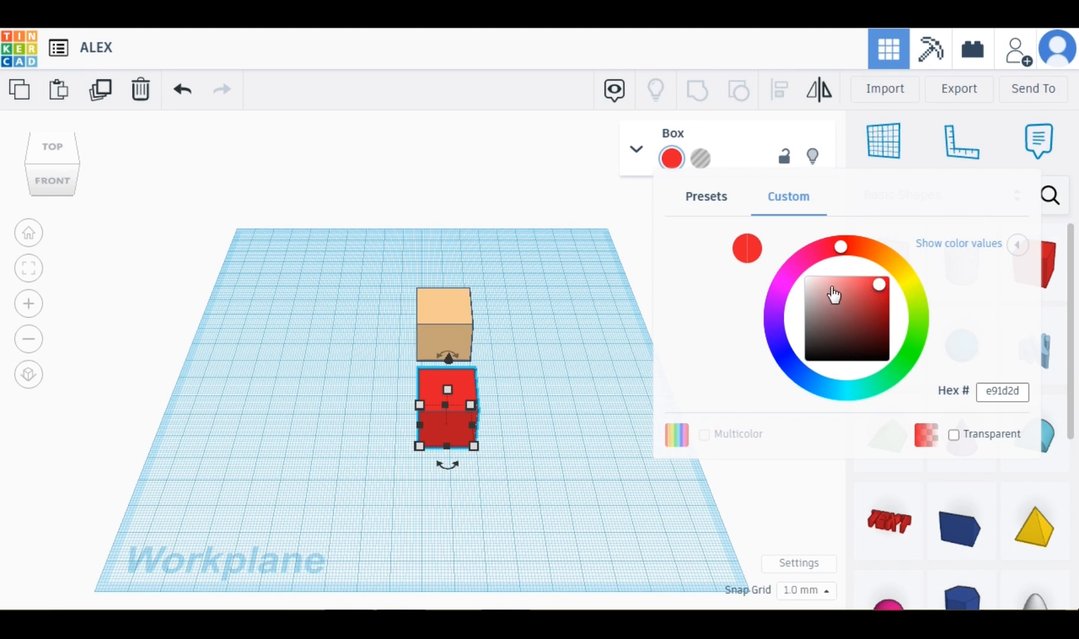
{"action": "left_click_drag", "start_coordinate": [833, 294], "coordinate": [747, 247]}
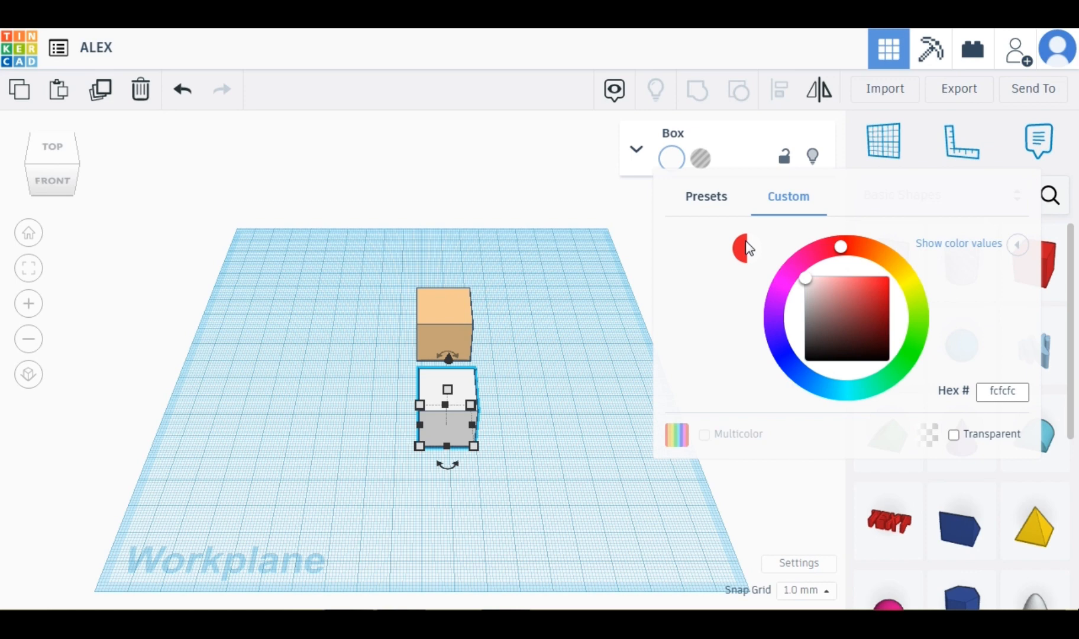
Duplicate the white box and resize the copy to about 11 by 21 mm.
{"action": "left_click", "coordinate": [420, 446]}
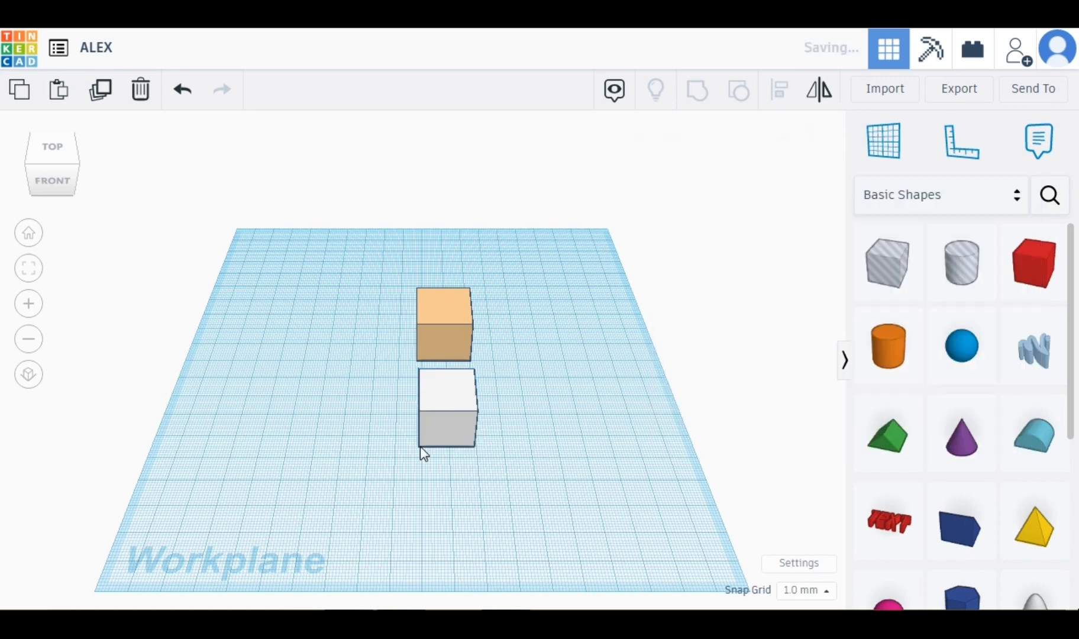
{"action": "left_click", "coordinate": [420, 446]}
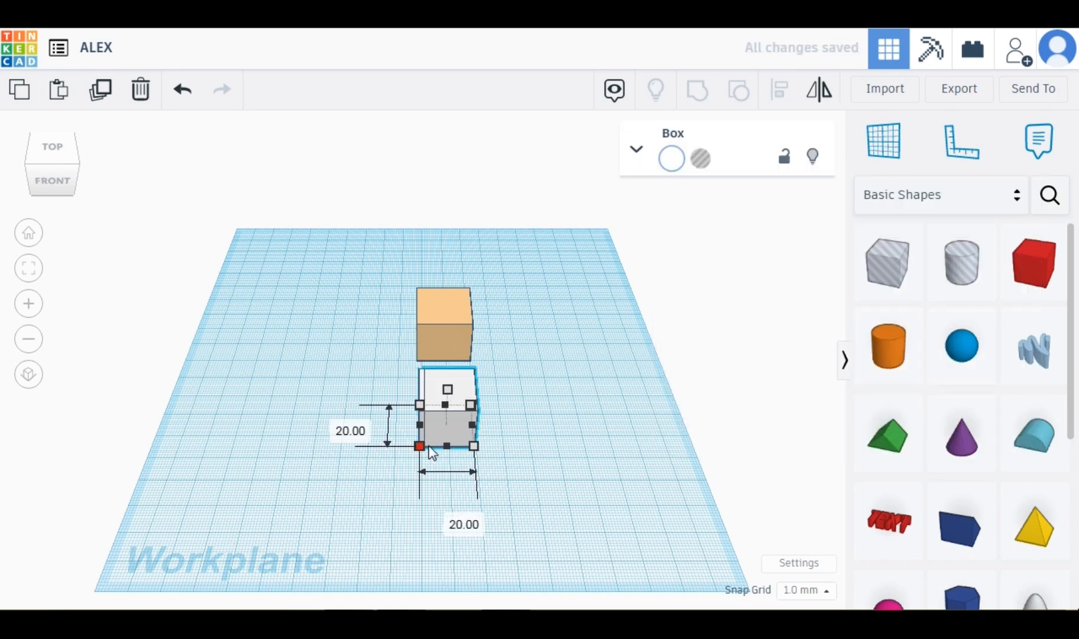
{"action": "left_click_drag", "start_coordinate": [425, 446], "coordinate": [463, 451]}
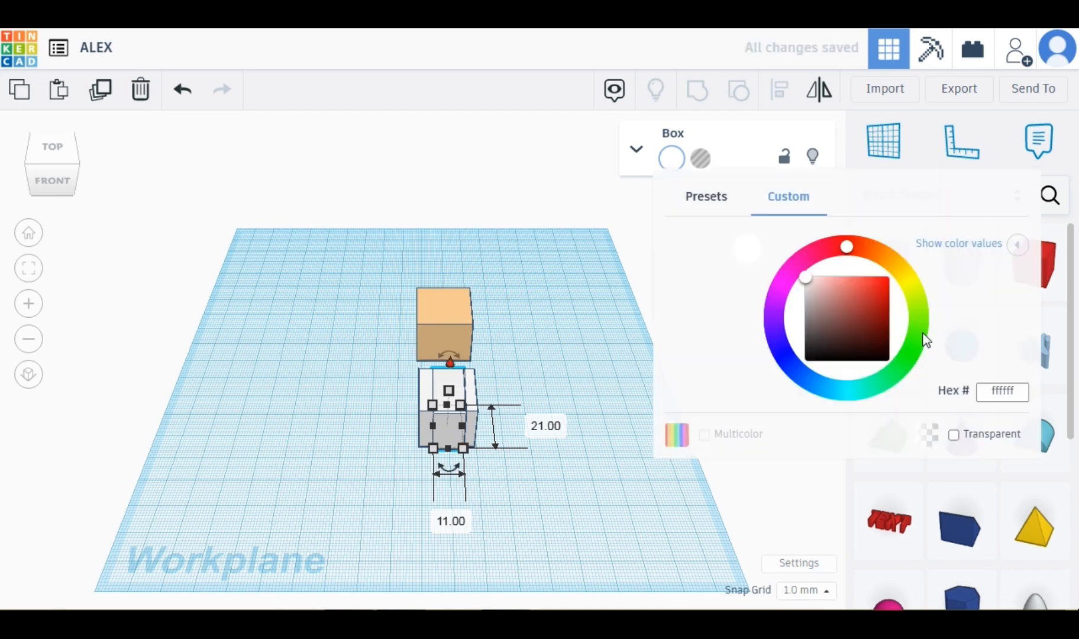
Color the narrow box green 49f20c.
{"action": "left_click", "coordinate": [918, 336]}
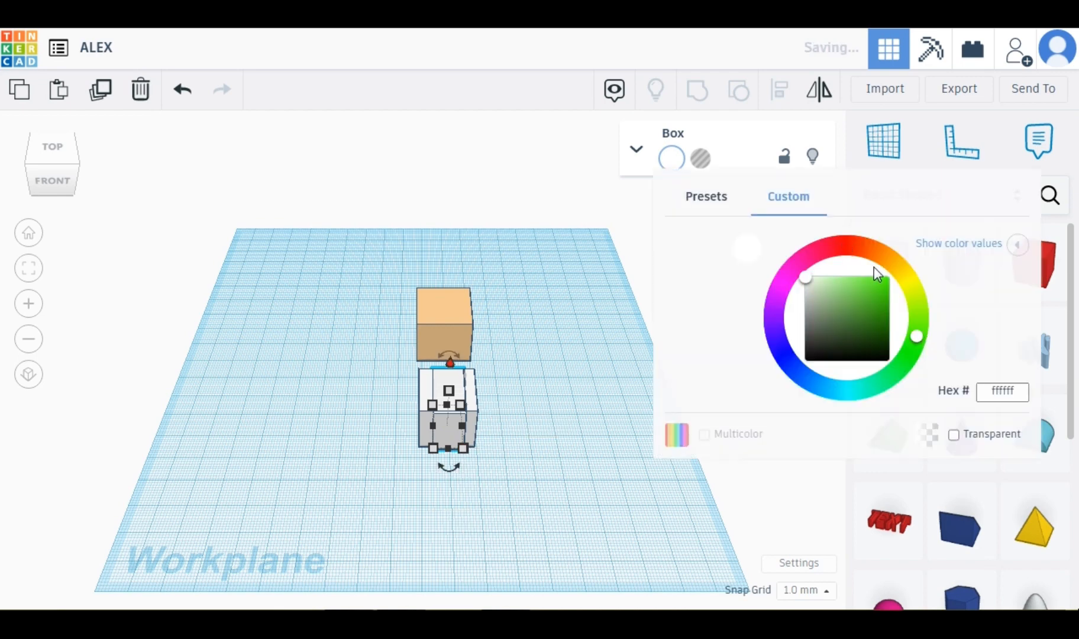
{"action": "left_click", "coordinate": [887, 287]}
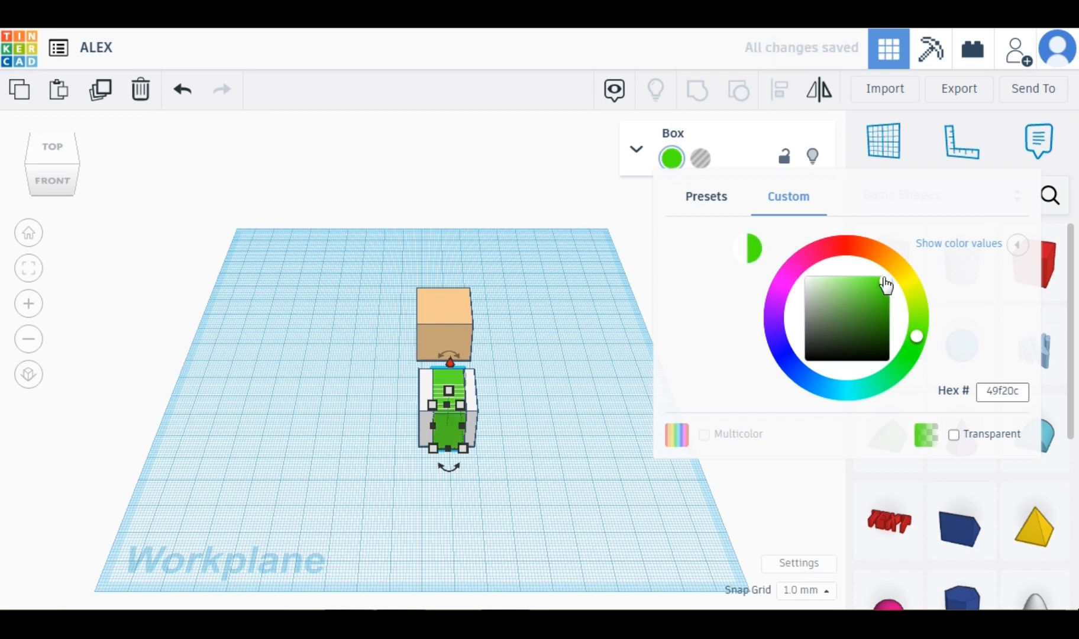
Select both the white and green boxes and reduce their height to 6 mm.
{"action": "left_click", "coordinate": [45, 189]}
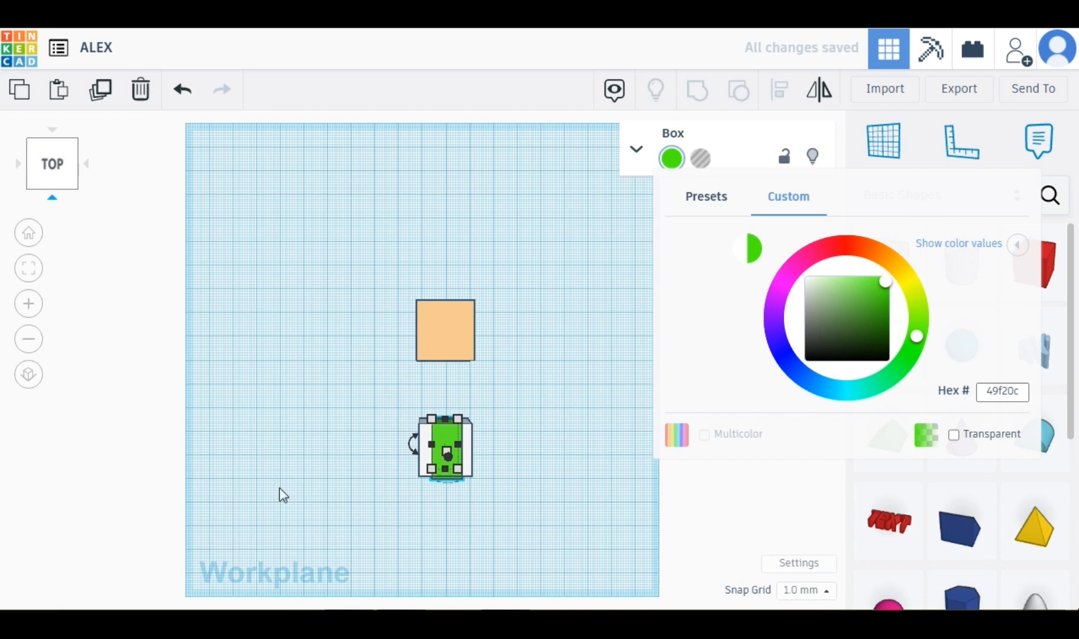
{"action": "left_click_drag", "start_coordinate": [396, 389], "coordinate": [498, 464]}
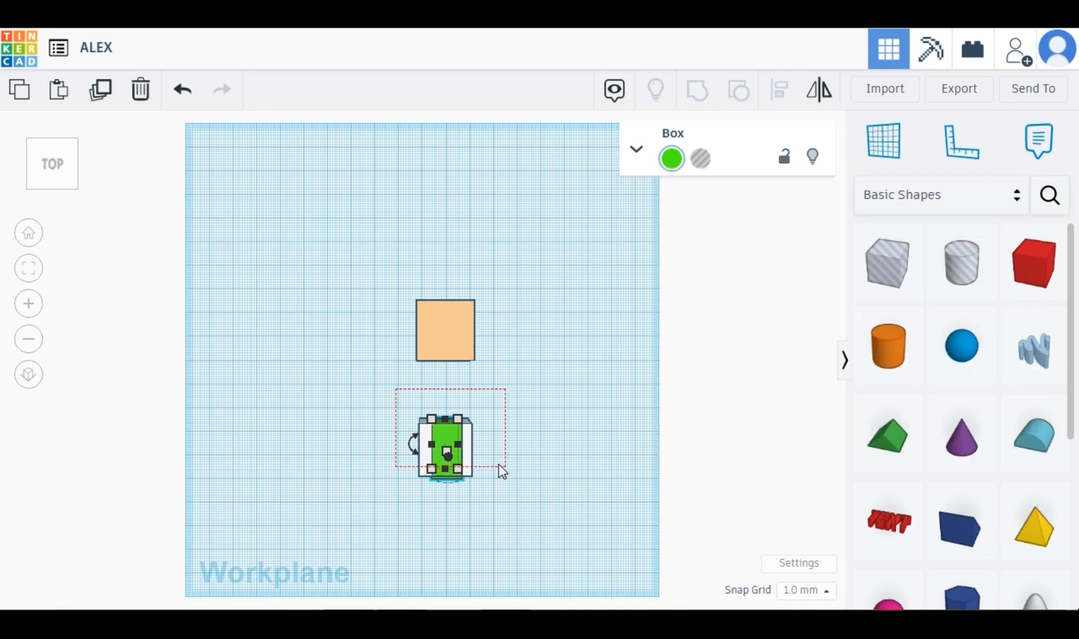
{"action": "left_click", "coordinate": [588, 429]}
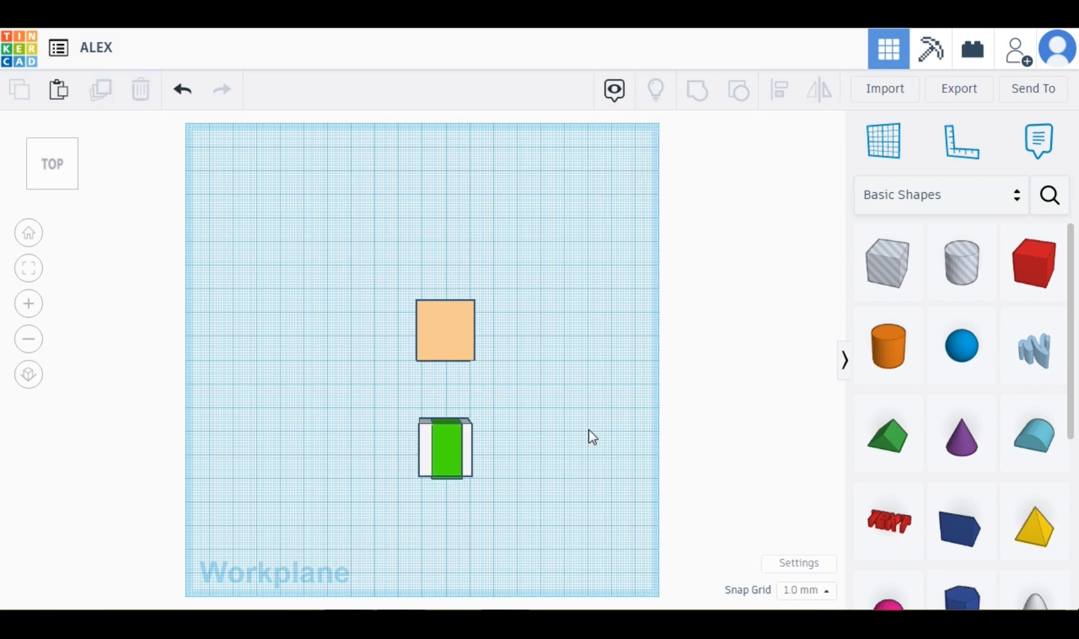
{"action": "left_click_drag", "start_coordinate": [400, 412], "coordinate": [524, 483]}
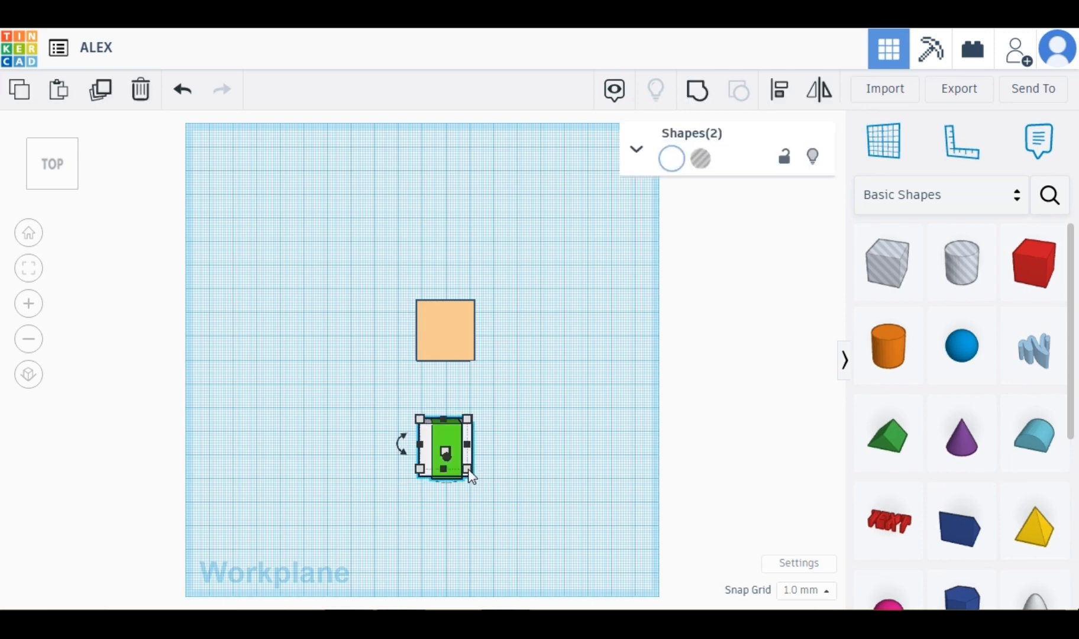
{"action": "left_click_drag", "start_coordinate": [470, 471], "coordinate": [449, 436]}
{"action": "left_click", "coordinate": [52, 172]}
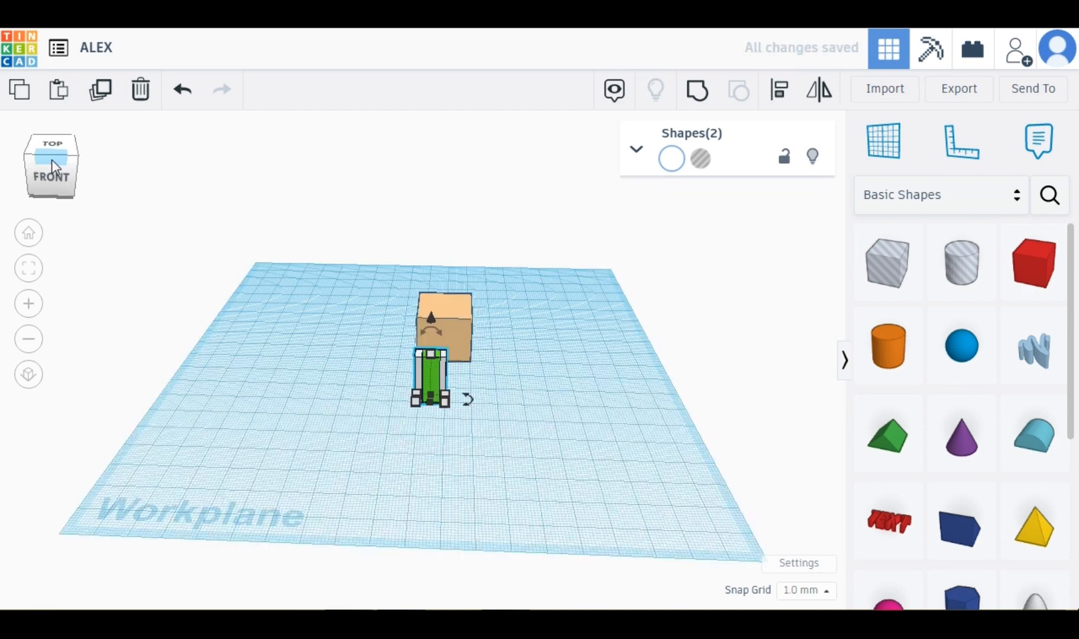
{"action": "left_click", "coordinate": [53, 170]}
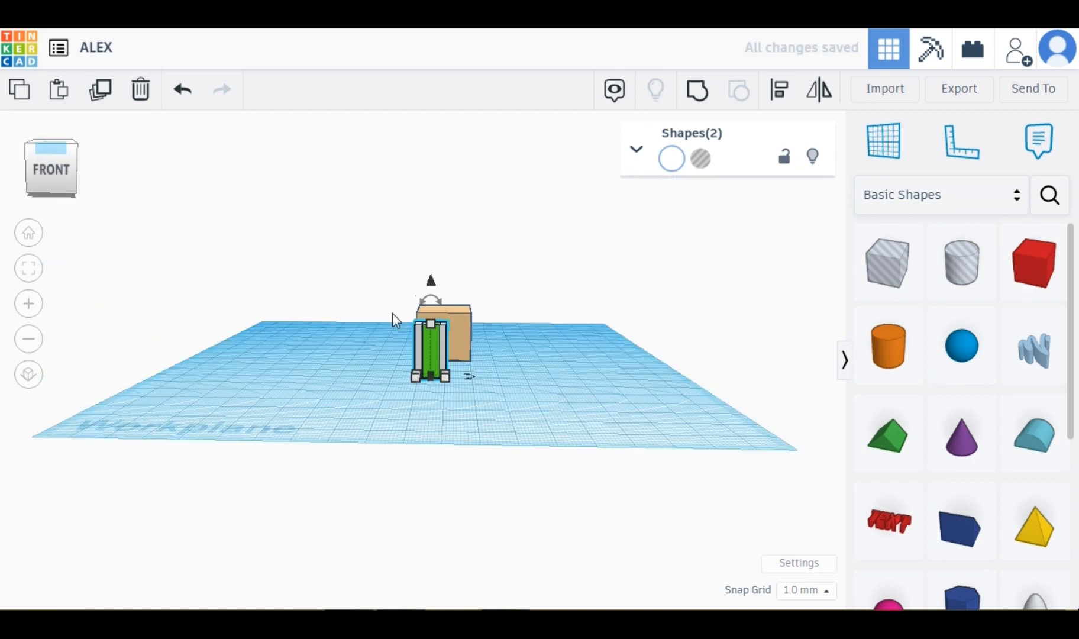
{"action": "left_click_drag", "start_coordinate": [431, 304], "coordinate": [432, 346]}
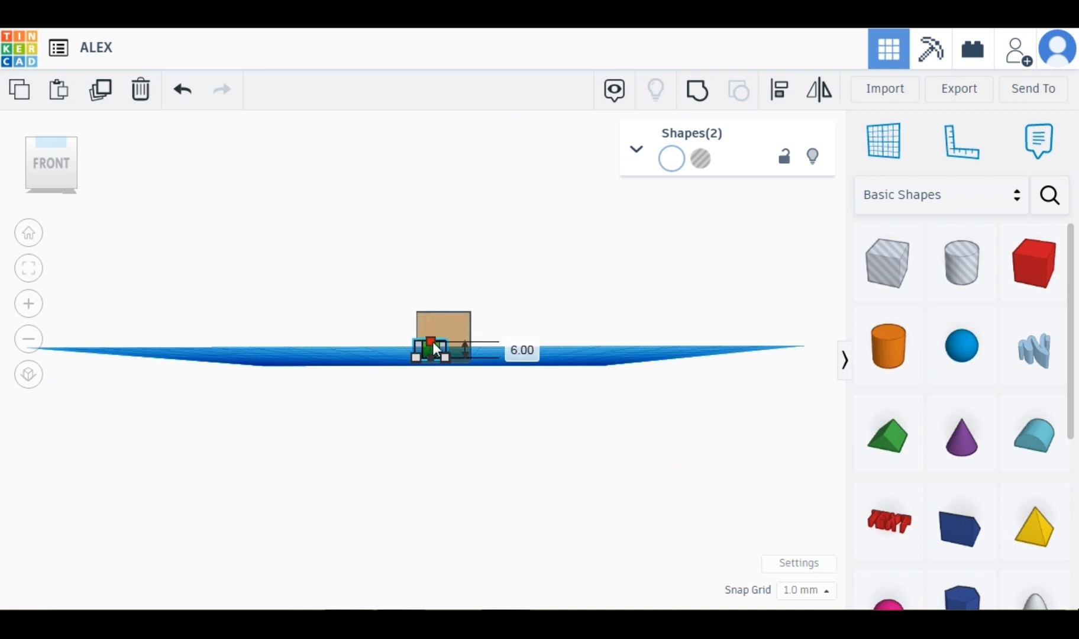
Raise the white and green boxes 14 mm above the workplane.
{"action": "left_click", "coordinate": [62, 179]}
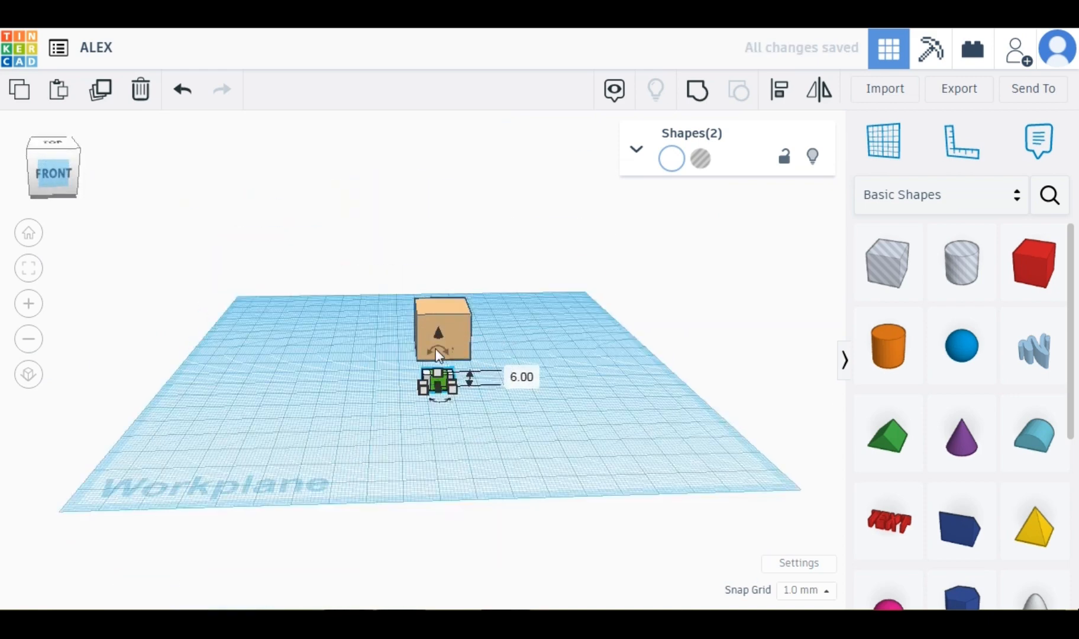
{"action": "right_click_drag", "start_coordinate": [434, 329], "coordinate": [437, 338]}
{"action": "left_click_drag", "start_coordinate": [442, 344], "coordinate": [436, 317]}
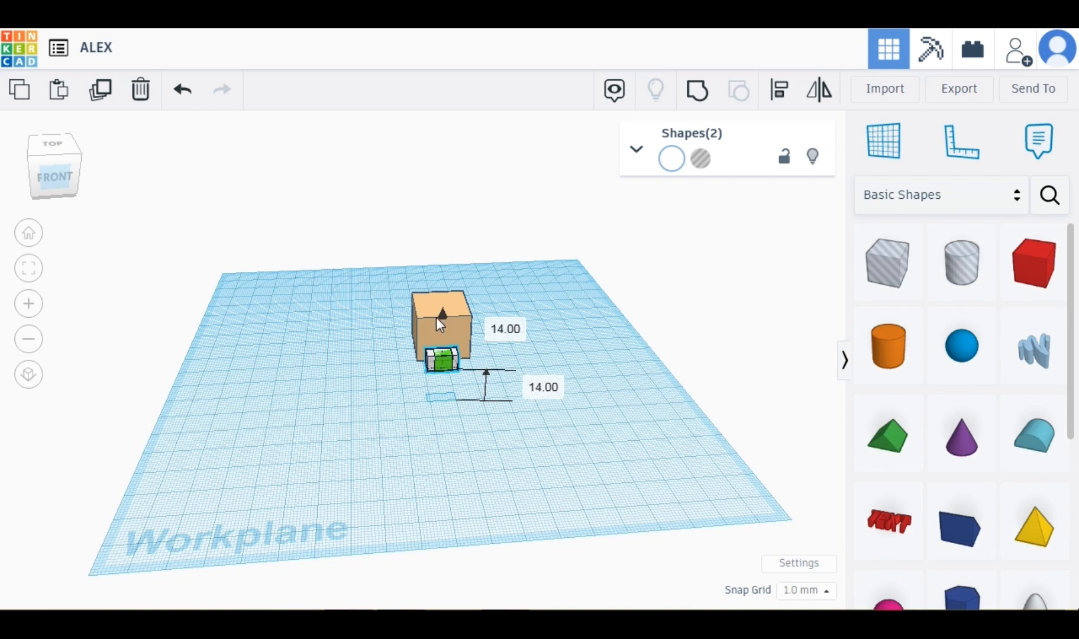
Nudge the white and green boxes back against the front face of the skin-colored head box.
{"action": "key", "text": "Down"}
{"action": "key", "text": "Down"}
{"action": "key", "text": "Down"}
{"action": "key", "text": "Down"}
{"action": "key", "text": "Down"}
{"action": "key", "text": "Down"}
{"action": "key", "text": "Down"}
{"action": "key", "text": "Down"}
{"action": "key", "text": "Down"}
{"action": "key", "text": "Down"}
{"action": "key", "text": "Down"}
{"action": "key", "text": "Down"}
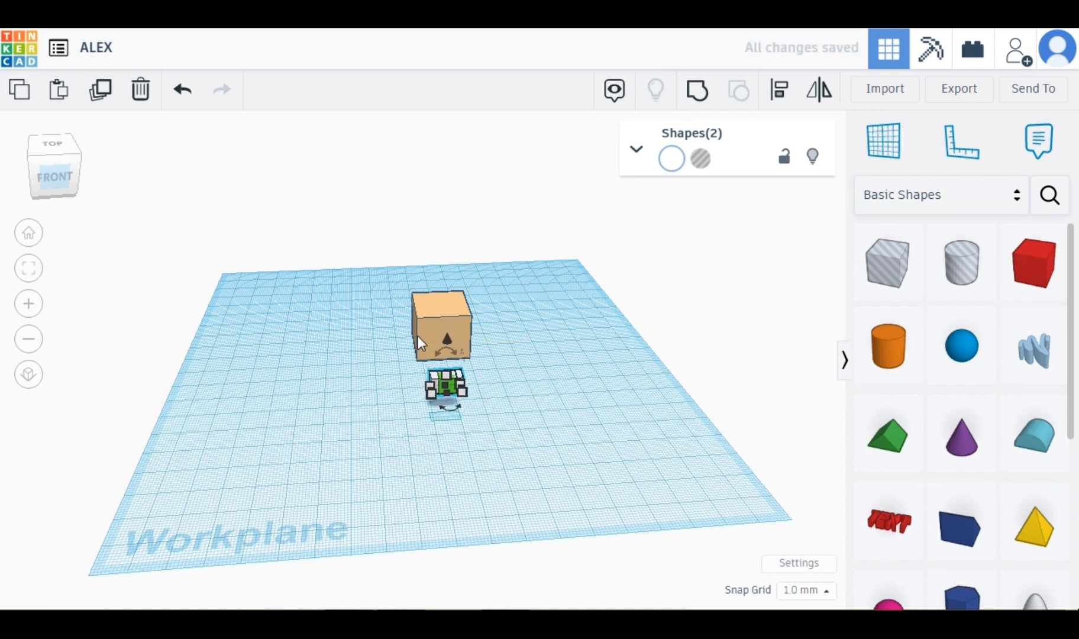
{"action": "key", "text": "Down"}
{"action": "key", "text": "Down"}
{"action": "key", "text": "Down"}
{"action": "key", "text": "Down"}
{"action": "key", "text": "Down"}
{"action": "key", "text": "Down"}
{"action": "key", "text": "Down"}
{"action": "key", "text": "Down"}
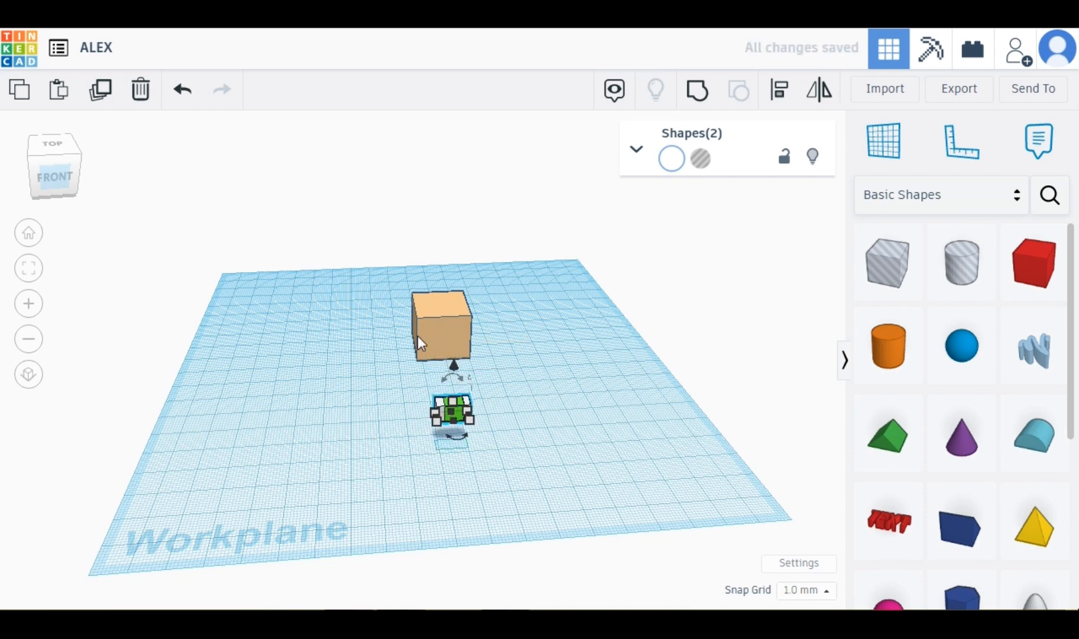
{"action": "key", "text": "Up"}
{"action": "key", "text": "Up"}
{"action": "key", "text": "Up"}
{"action": "key", "text": "Up"}
{"action": "key", "text": "Up"}
{"action": "key", "text": "Up"}
{"action": "key", "text": "Up"}
{"action": "key", "text": "Up"}
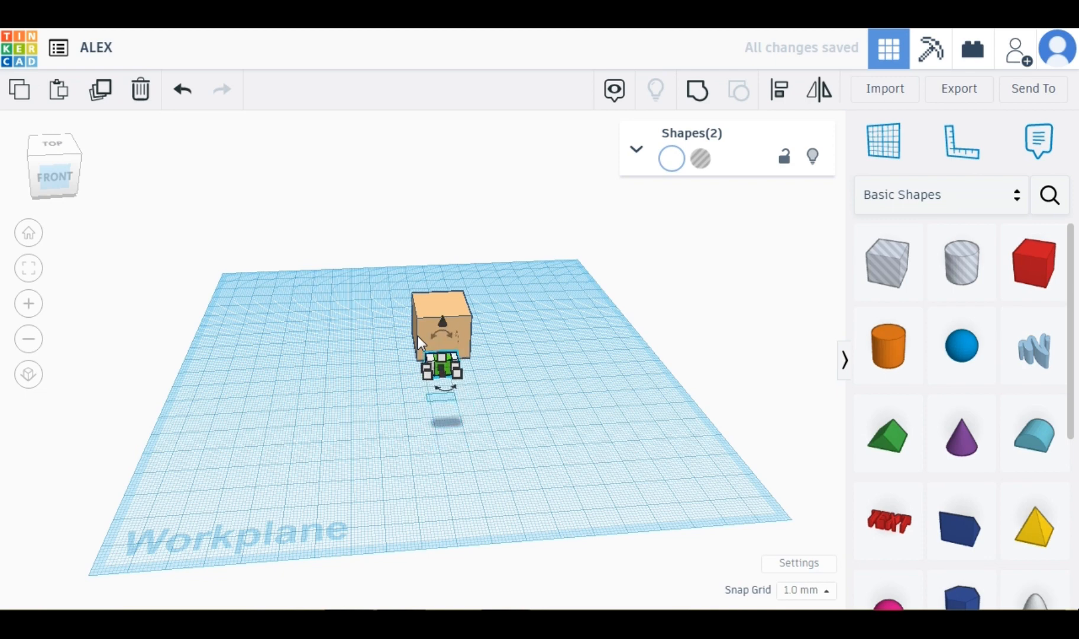
{"action": "key", "text": "Up"}
{"action": "key", "text": "Up"}
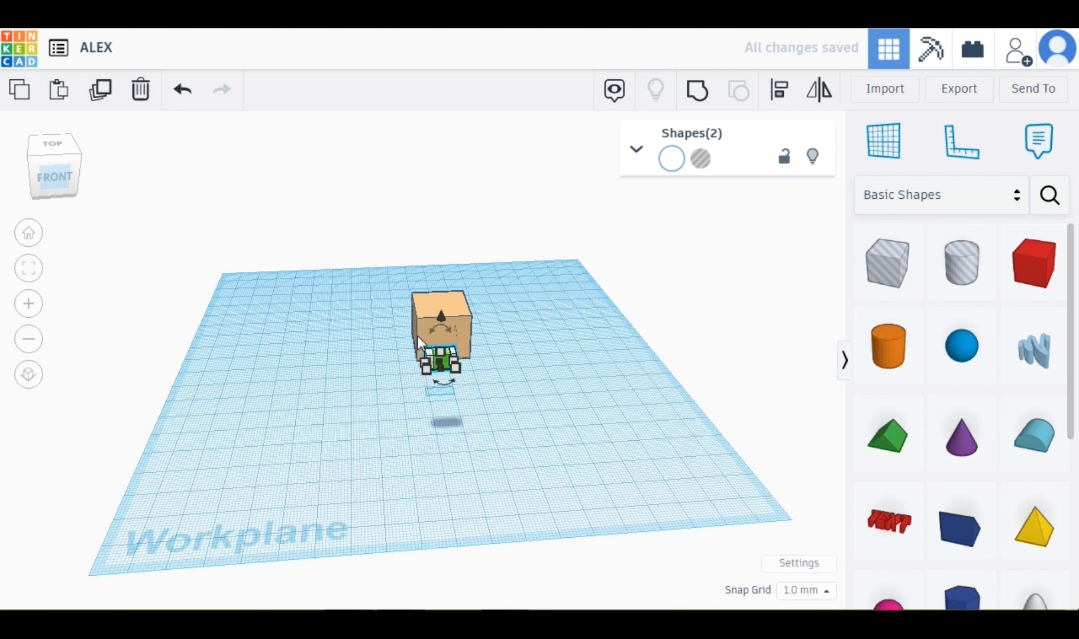
Push the white and green eye boxes further back until they sit flush on the head's front face.
{"action": "key", "text": "Up"}
{"action": "key", "text": "Up"}
{"action": "key", "text": "Up"}
{"action": "key", "text": "Up"}
{"action": "key", "text": "Up"}
{"action": "key", "text": "Up"}
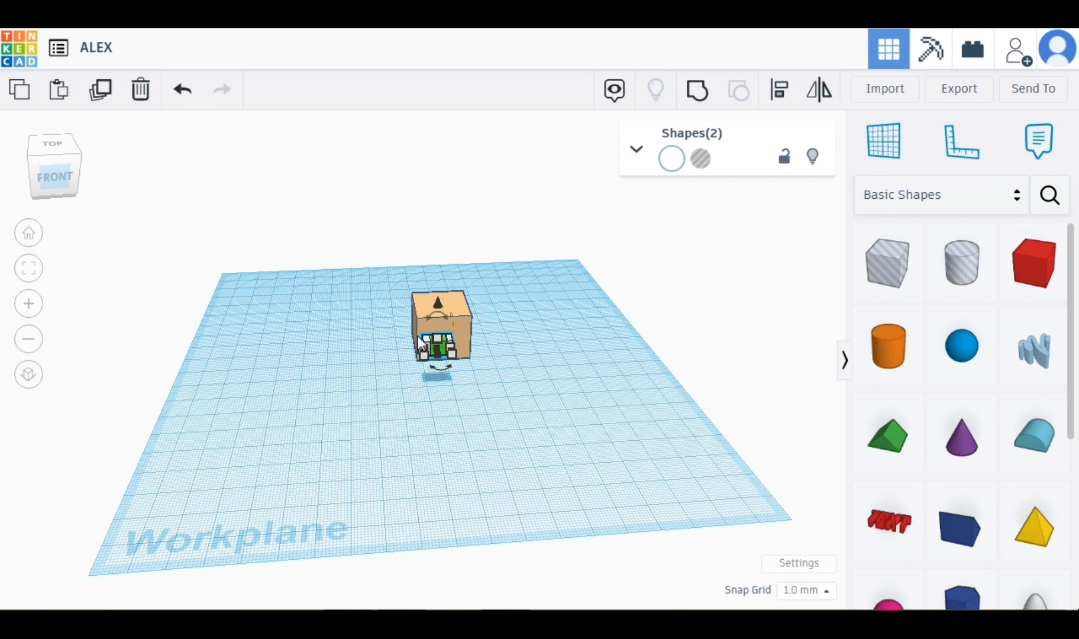
{"action": "key", "text": "Up"}
{"action": "key", "text": "Up"}
{"action": "key", "text": "Up"}
{"action": "key", "text": "Up"}
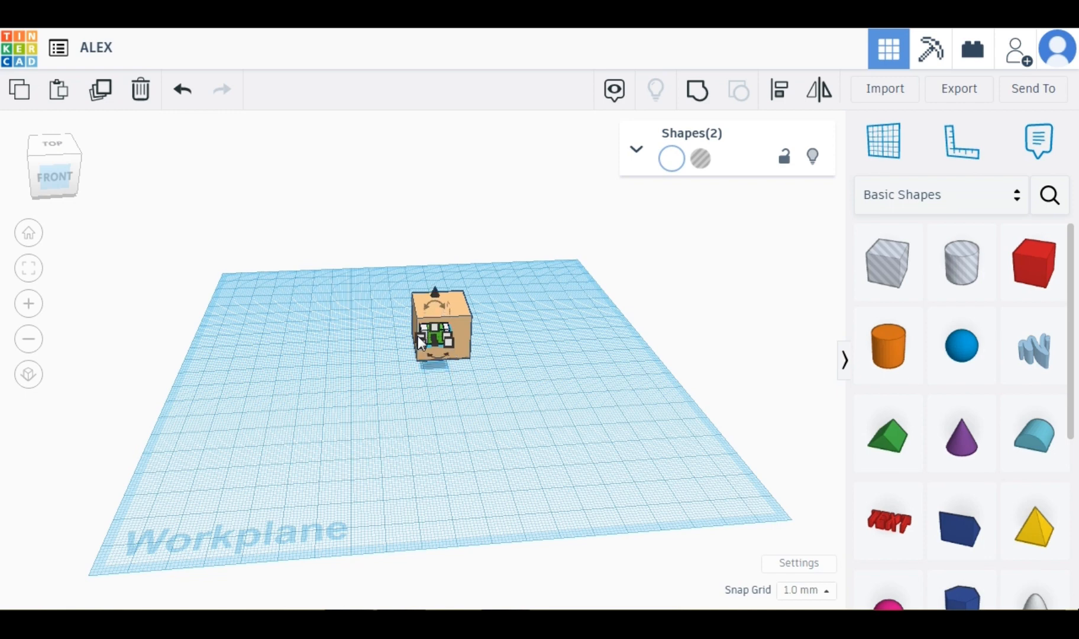
{"action": "key", "text": "Up"}
{"action": "key", "text": "Up"}
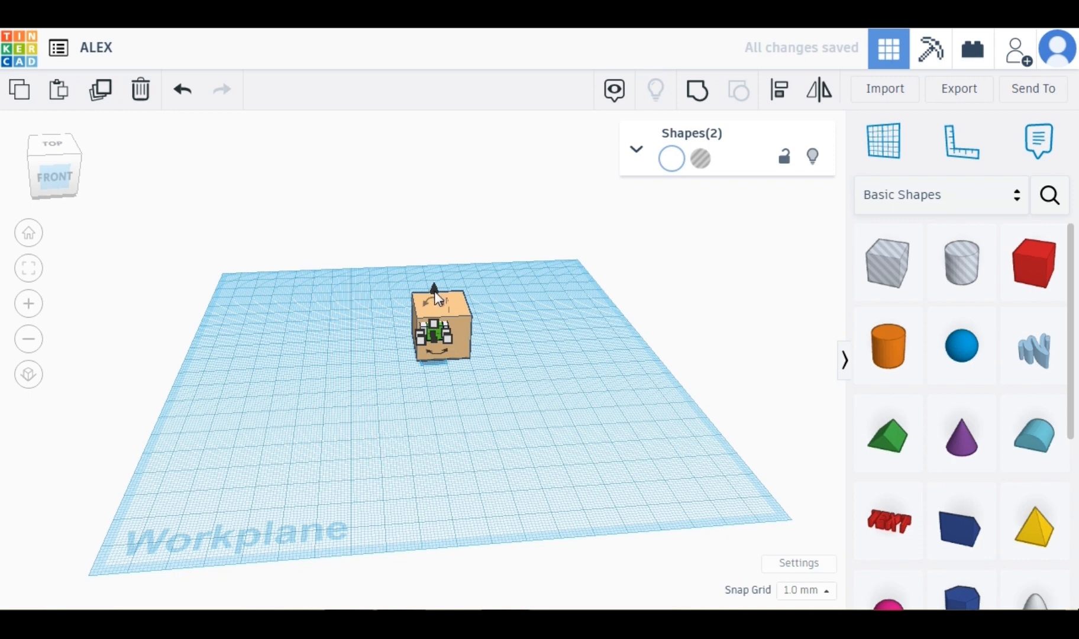
Duplicate the white-and-green eye pair and nudge the copy right to form the second eye.
{"action": "left_click_drag", "start_coordinate": [434, 291], "coordinate": [434, 291]}
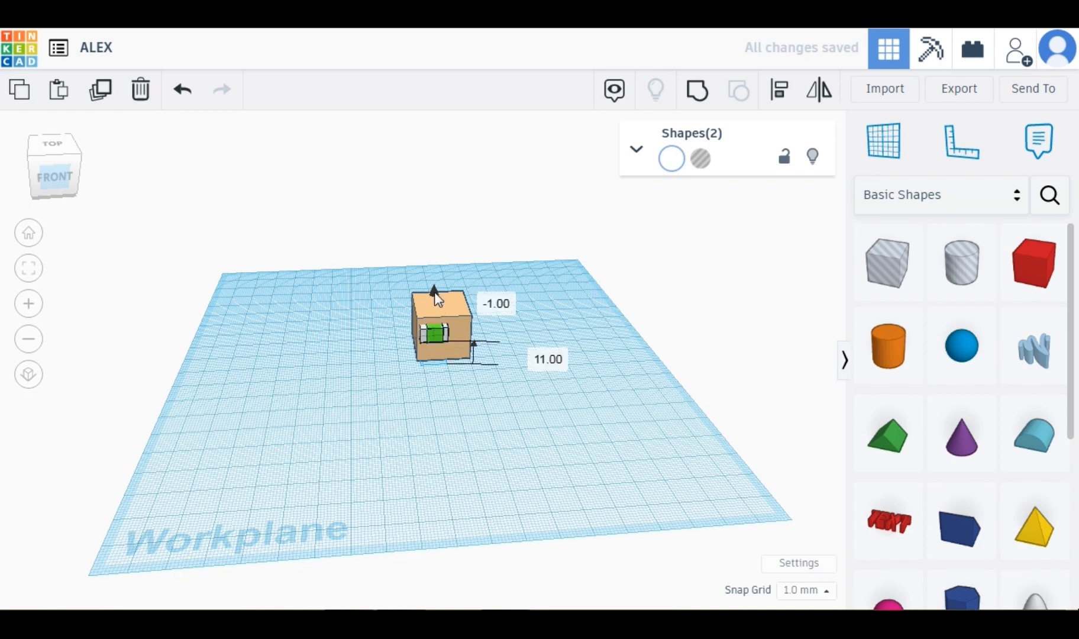
{"action": "left_click", "coordinate": [446, 339]}
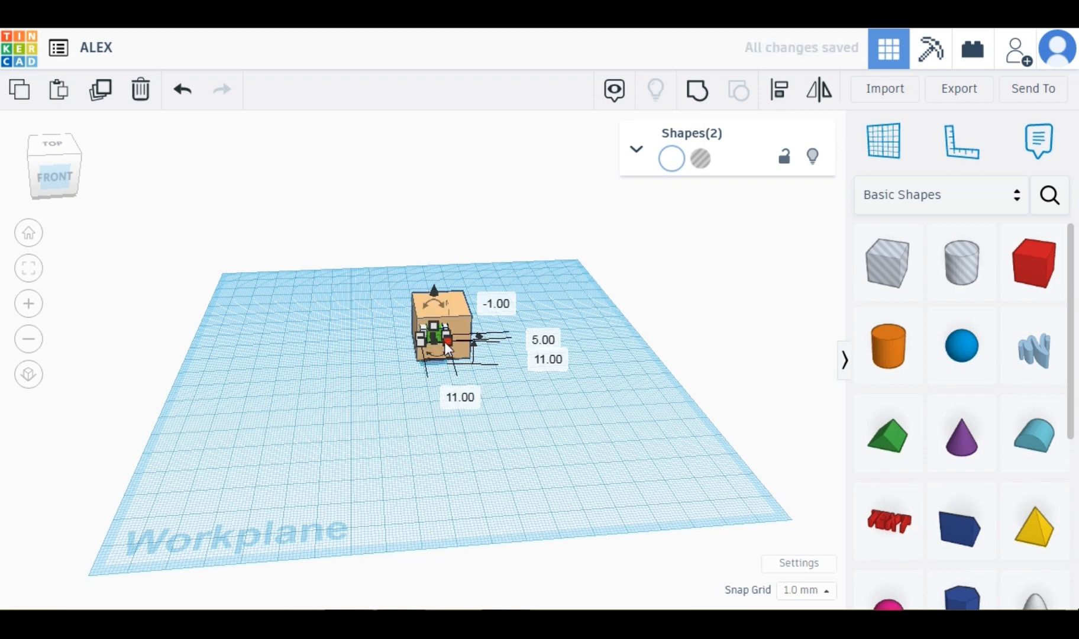
{"action": "left_click", "coordinate": [442, 341]}
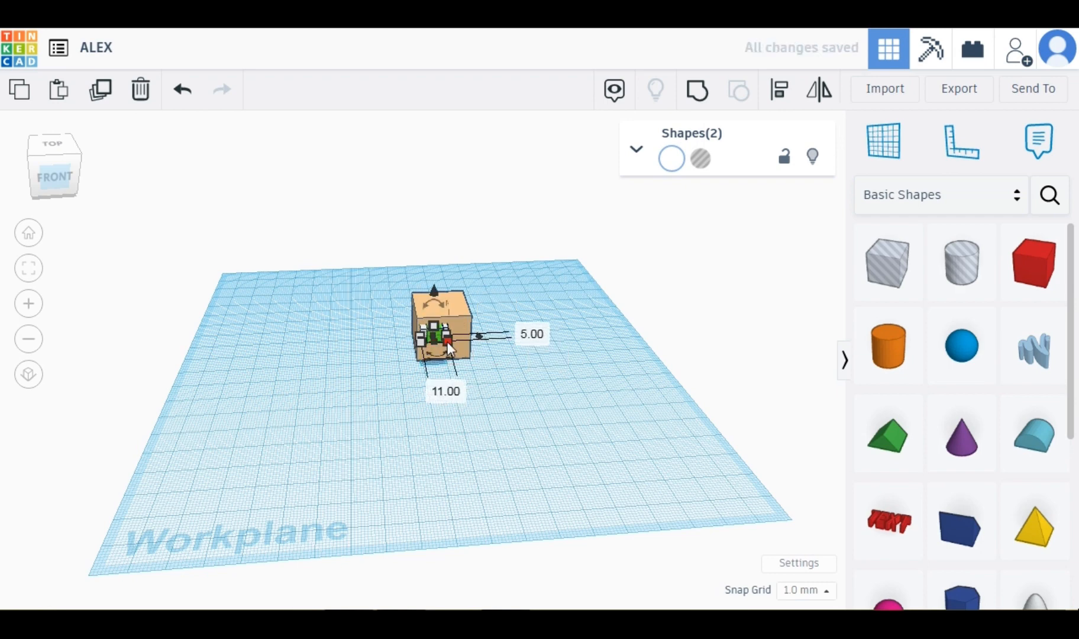
{"action": "left_click_drag", "start_coordinate": [444, 343], "coordinate": [431, 325]}
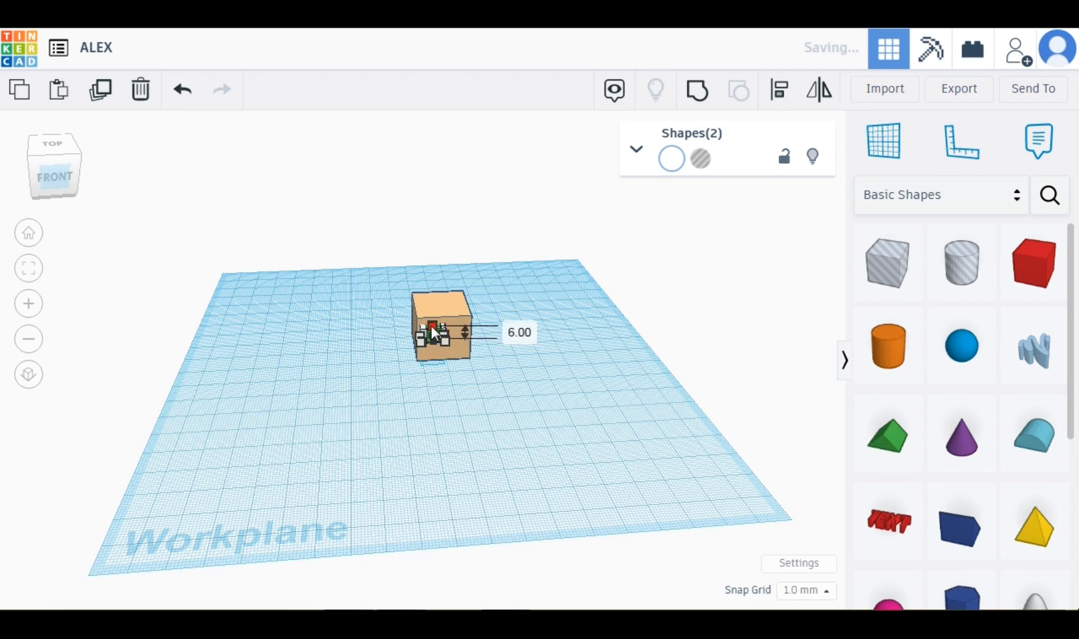
{"action": "left_click", "coordinate": [98, 99]}
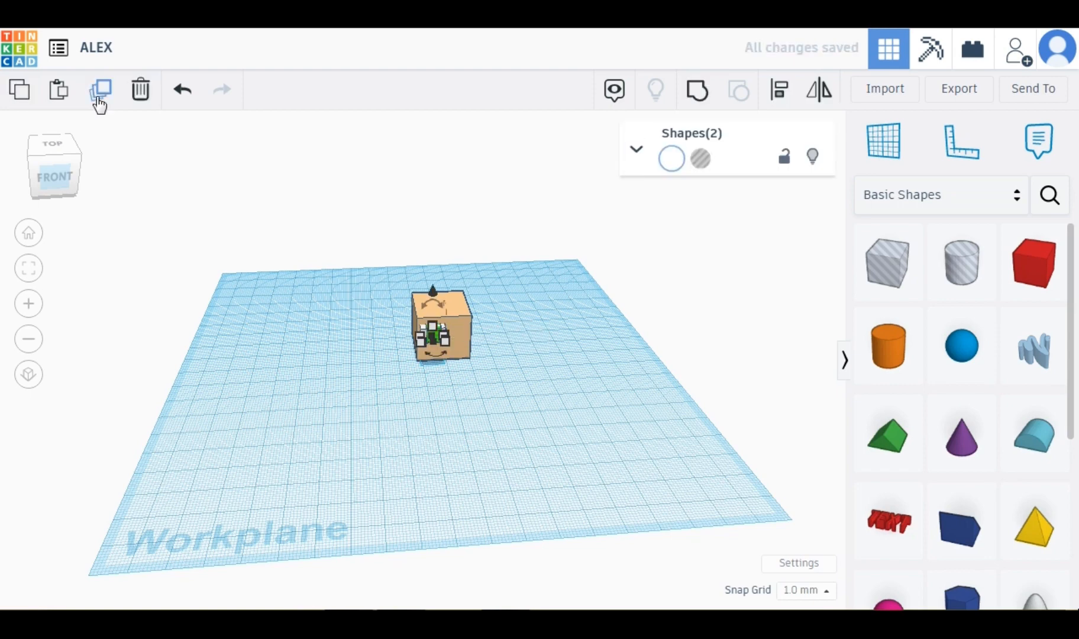
{"action": "key", "text": "Right"}
{"action": "key", "text": "Right"}
{"action": "key", "text": "Right"}
{"action": "key", "text": "Right"}
{"action": "key", "text": "Right"}
{"action": "key", "text": "Right"}
{"action": "key", "text": "Right"}
{"action": "key", "text": "Right"}
{"action": "key", "text": "Right"}
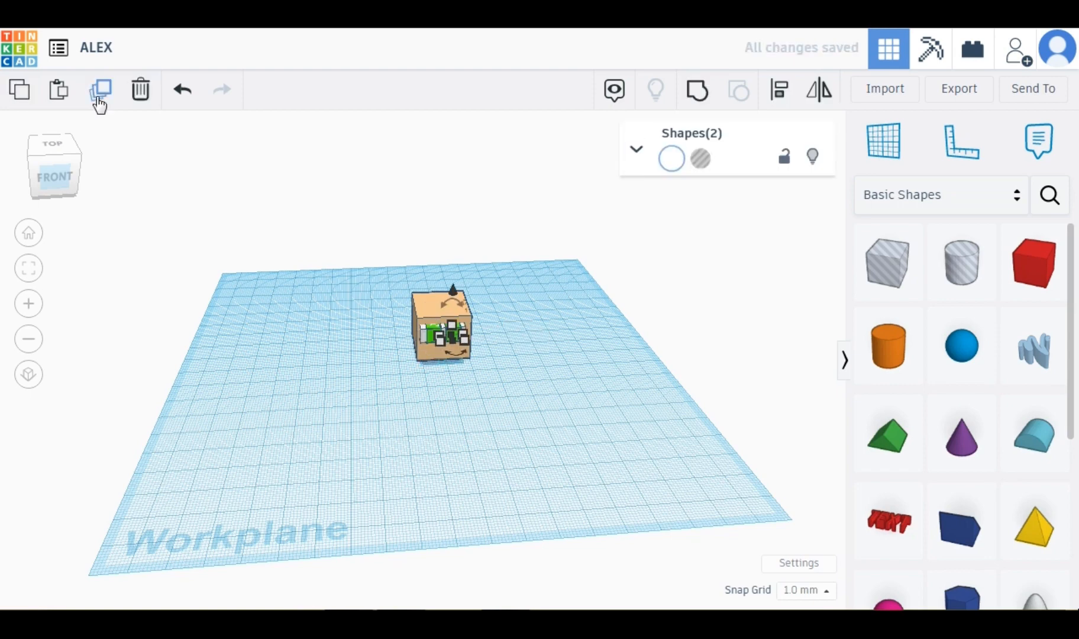
{"action": "key", "text": "Right"}
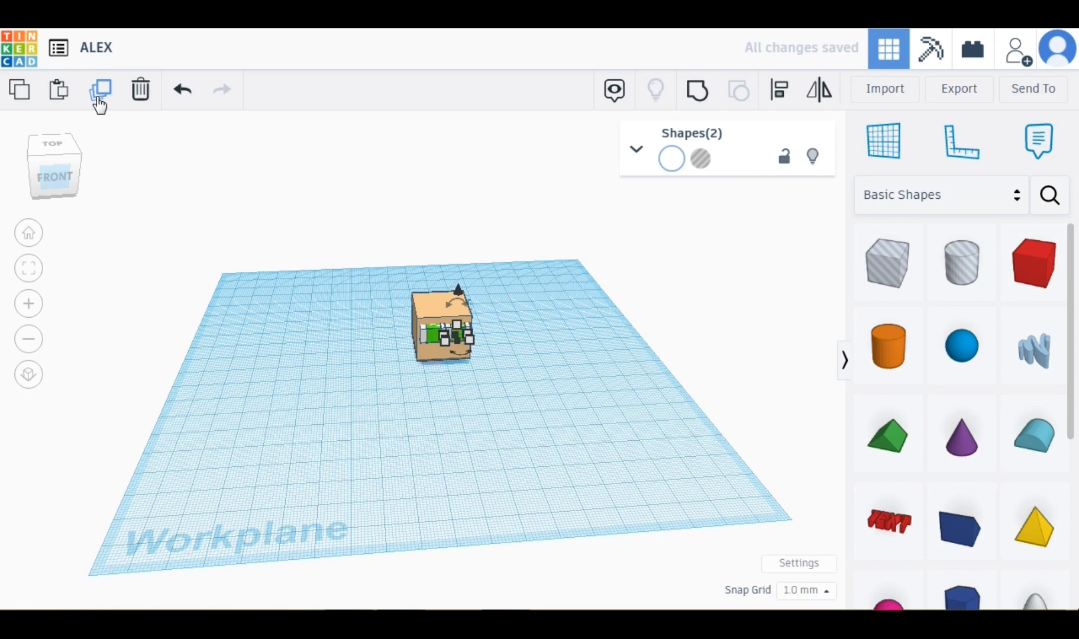
{"action": "key", "text": "Right"}
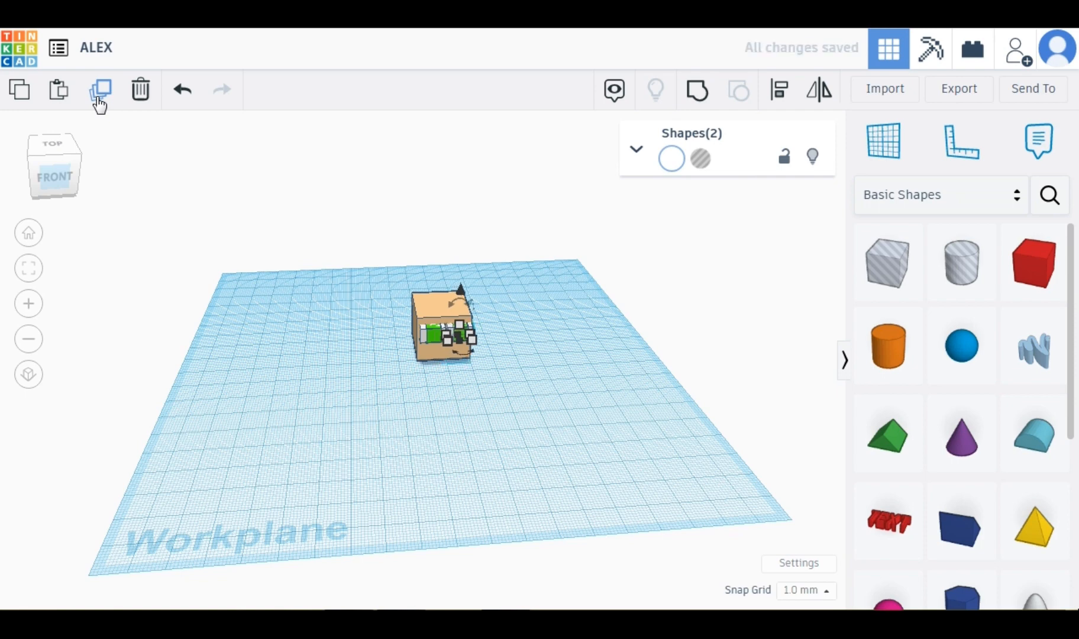
Select the whole head with both eyes and move it back on the workplane.
{"action": "left_click", "coordinate": [58, 164]}
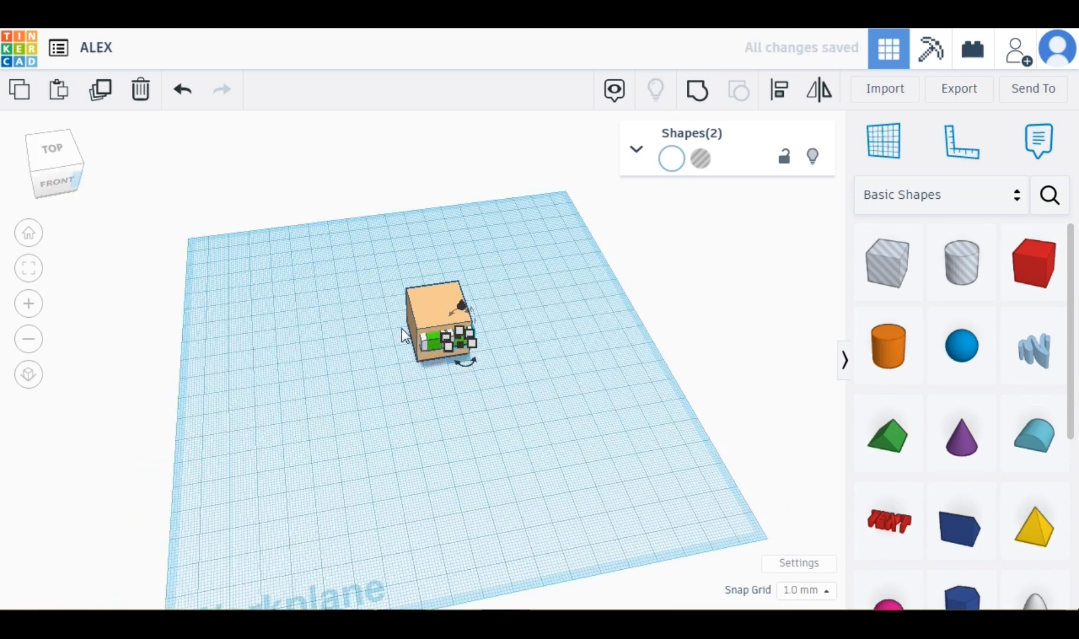
{"action": "key", "text": "Up"}
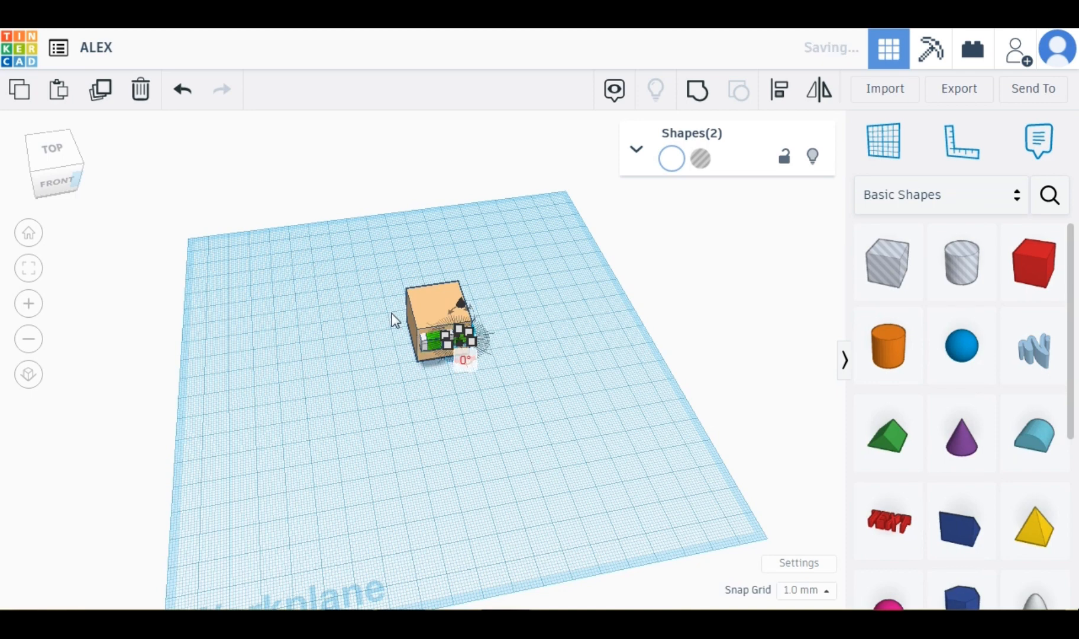
{"action": "left_click", "coordinate": [437, 421]}
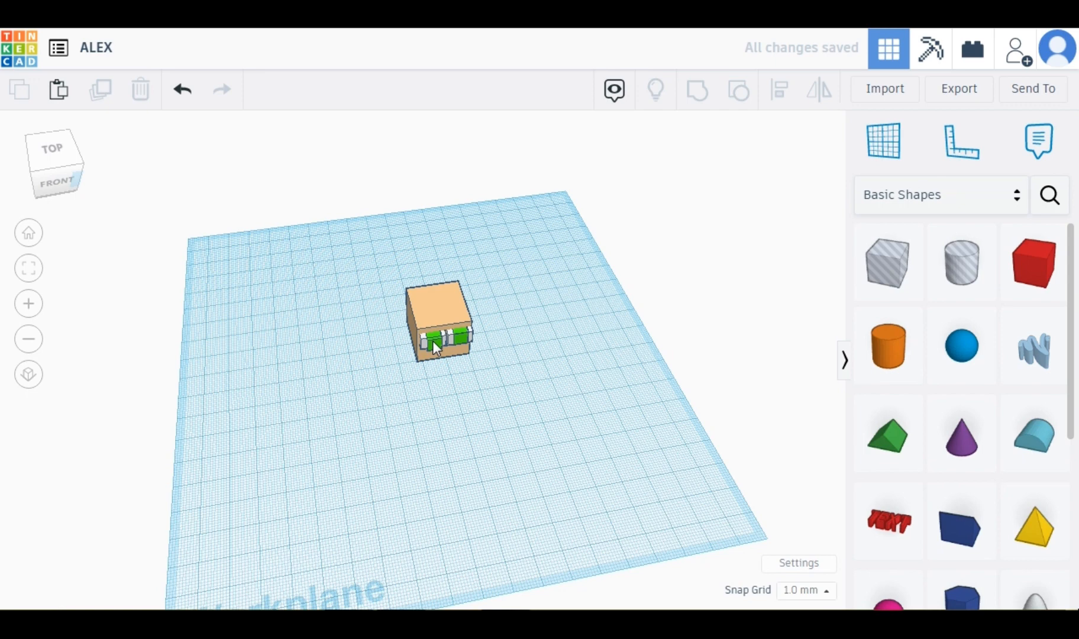
{"action": "left_click", "coordinate": [432, 340]}
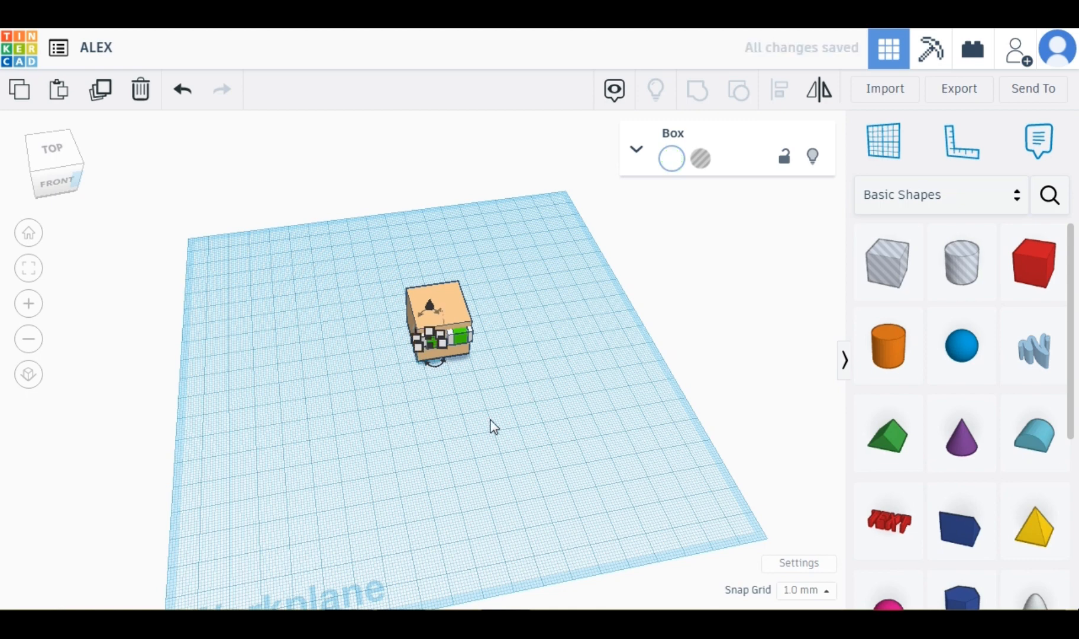
{"action": "left_click", "coordinate": [494, 426]}
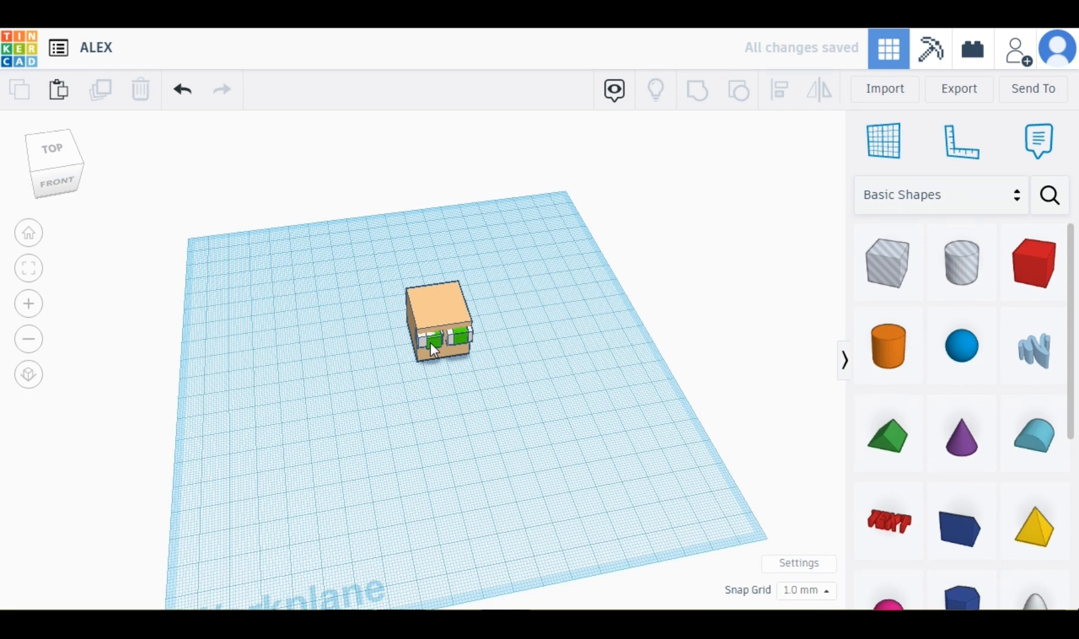
{"action": "left_click", "coordinate": [430, 342]}
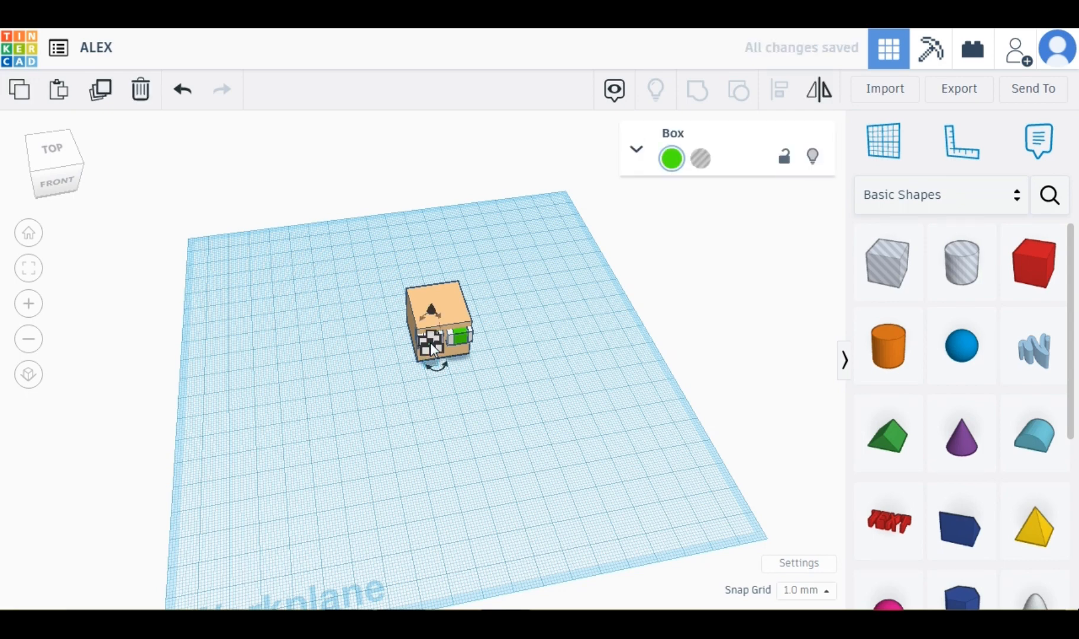
{"action": "left_click", "coordinate": [64, 173]}
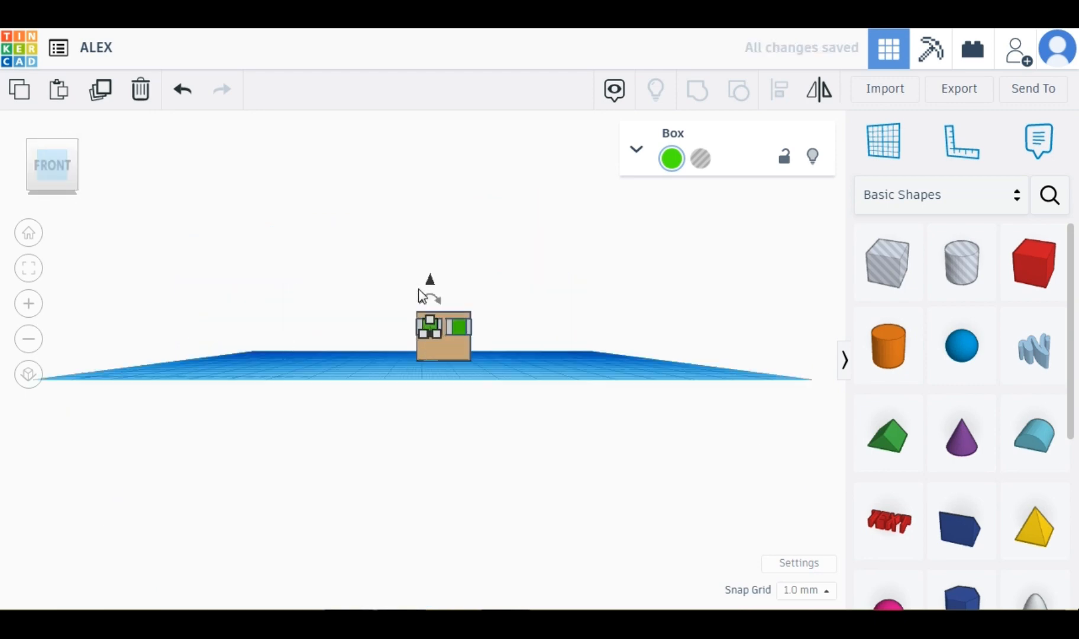
{"action": "left_click_drag", "start_coordinate": [396, 288], "coordinate": [461, 301]}
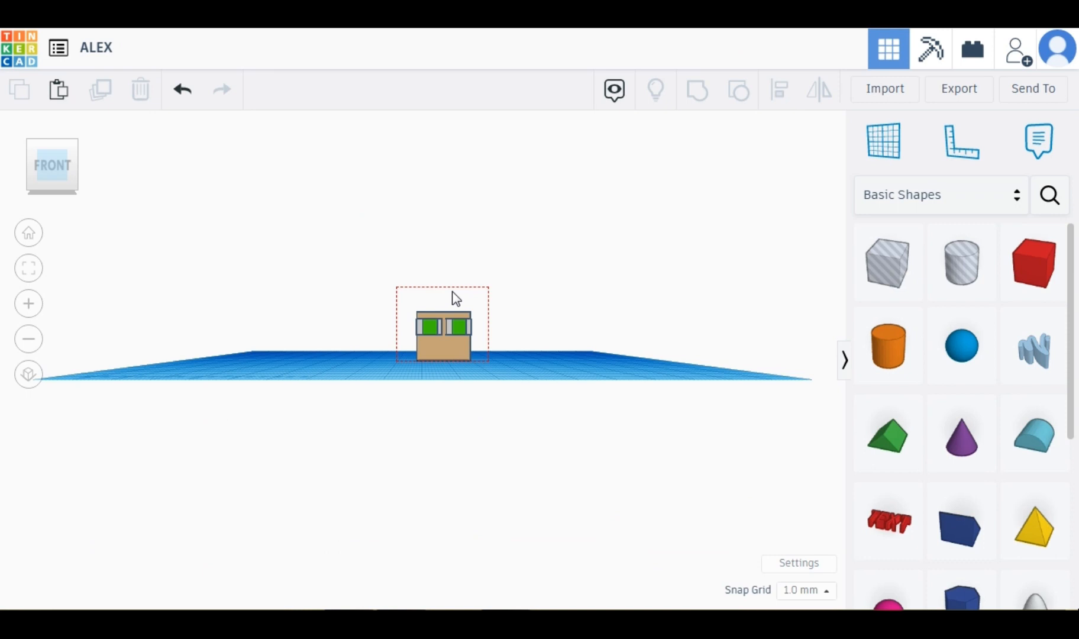
{"action": "left_click_drag", "start_coordinate": [447, 277], "coordinate": [447, 195]}
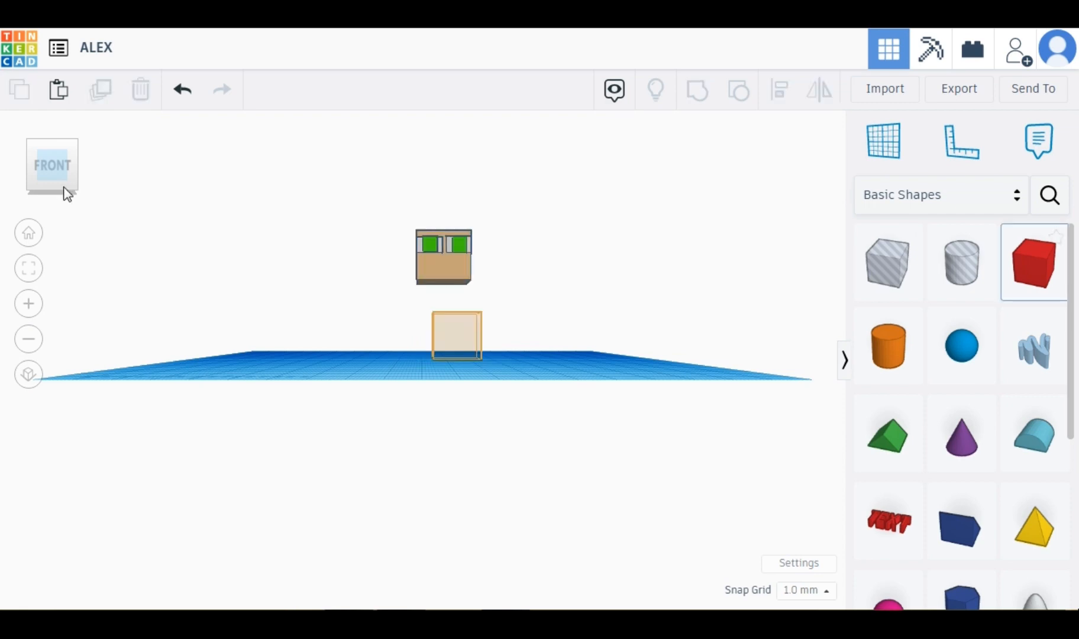
Resize the new red box to about 10 mm wide and 3 mm deep.
{"action": "left_click_drag", "start_coordinate": [62, 190], "coordinate": [63, 196]}
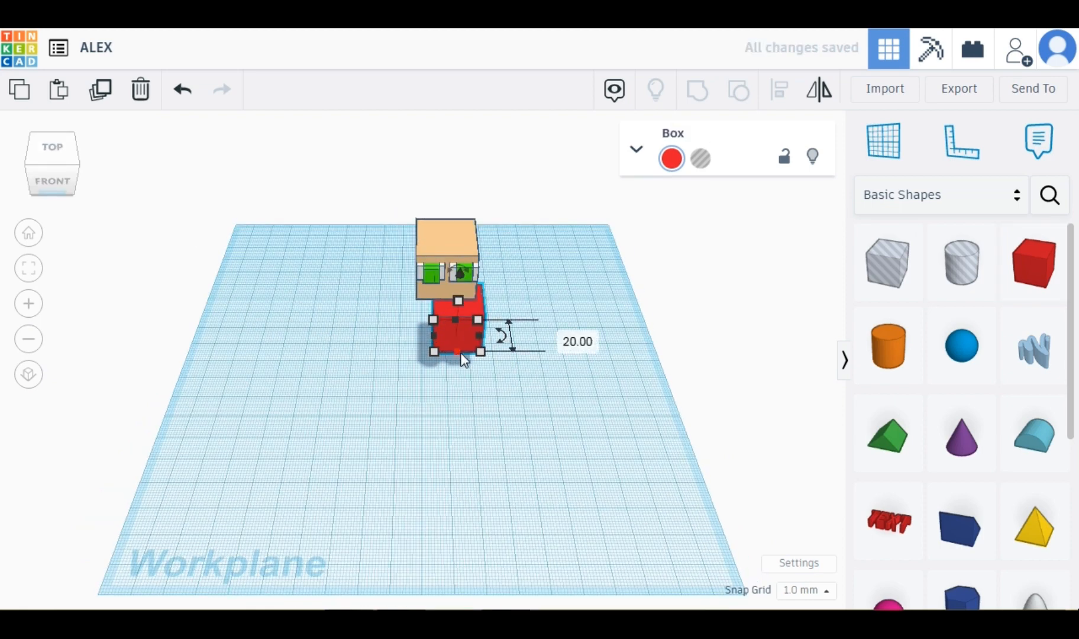
{"action": "mouse_move", "coordinate": [455, 357]}
{"action": "left_mouse_down"}
{"action": "mouse_move", "coordinate": [458, 390]}
{"action": "mouse_move", "coordinate": [449, 333]}
{"action": "mouse_move", "coordinate": [437, 359]}
{"action": "left_mouse_up"}
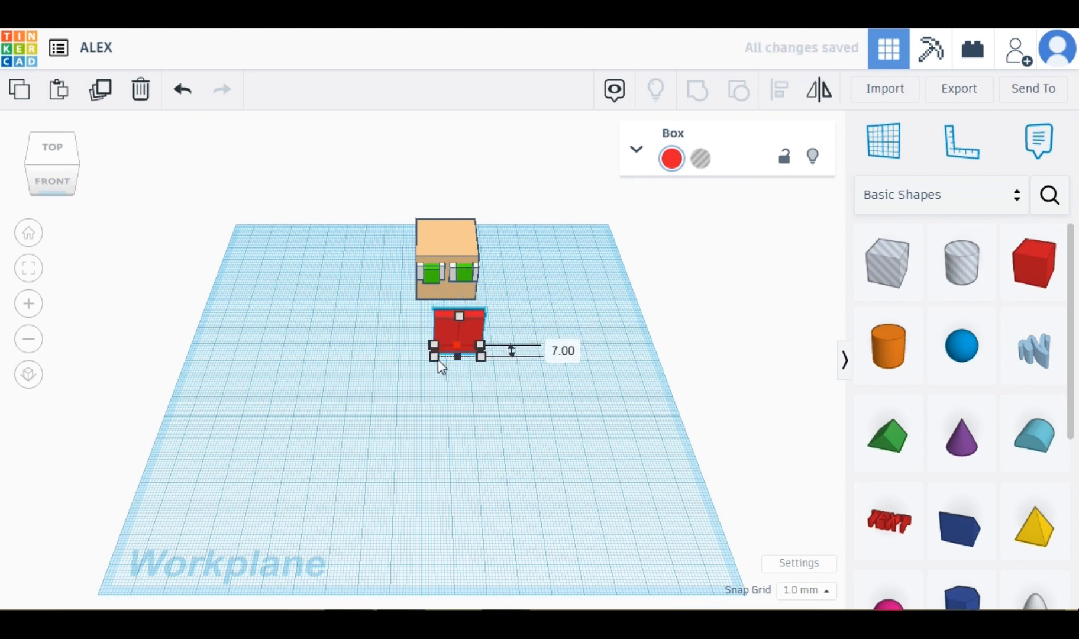
{"action": "left_click_drag", "start_coordinate": [461, 315], "coordinate": [449, 353]}
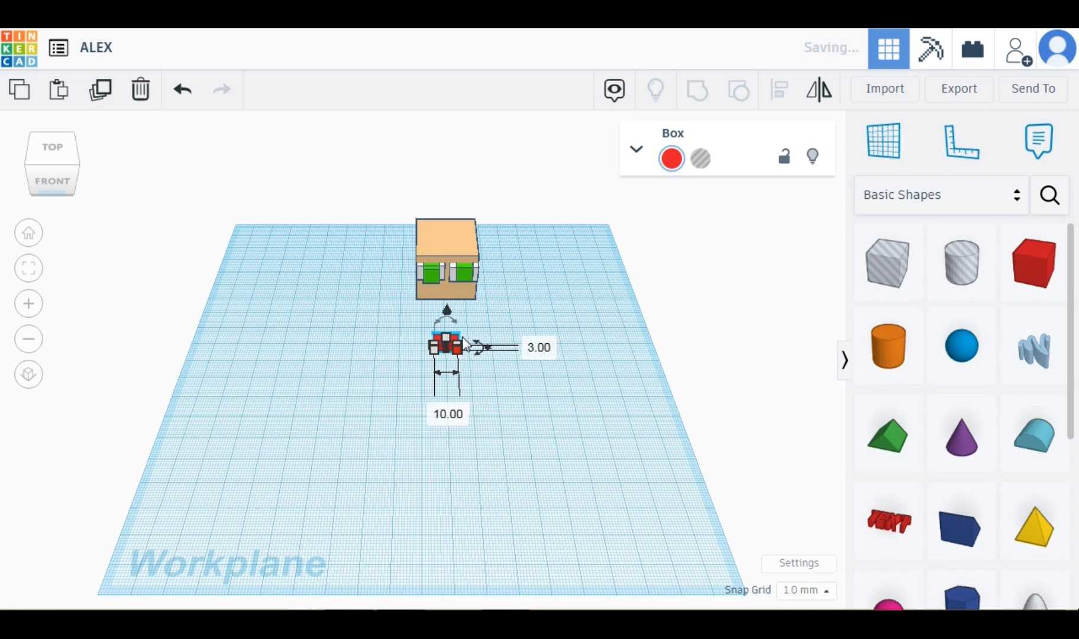
Color the small box pink ffa1a8 and move it onto the head's face below the eyes as the mouth.
{"action": "left_click", "coordinate": [671, 160]}
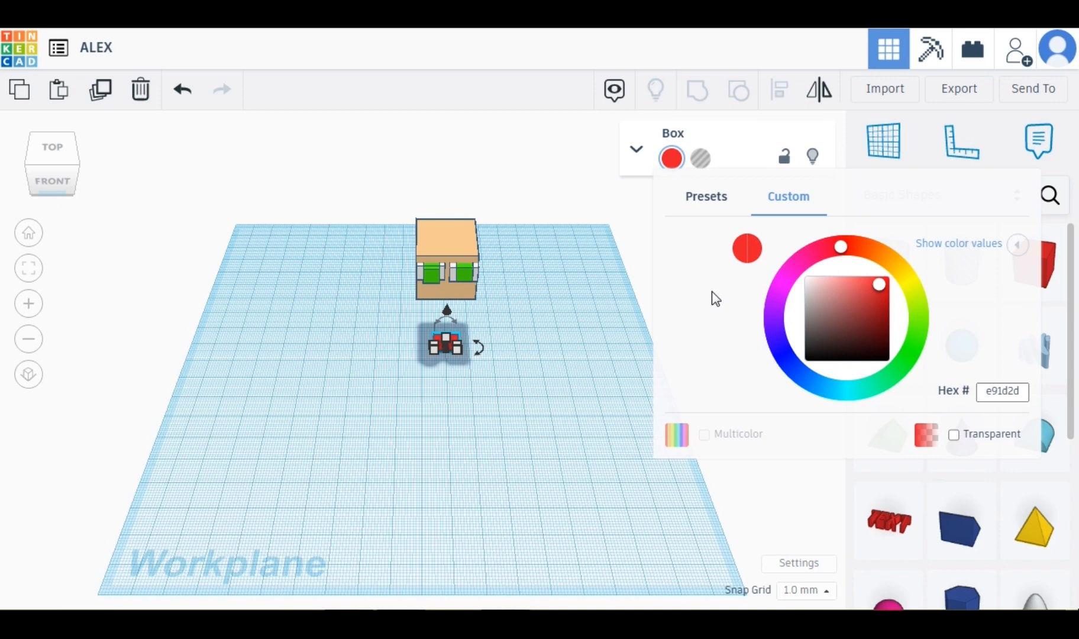
{"action": "left_click", "coordinate": [837, 276]}
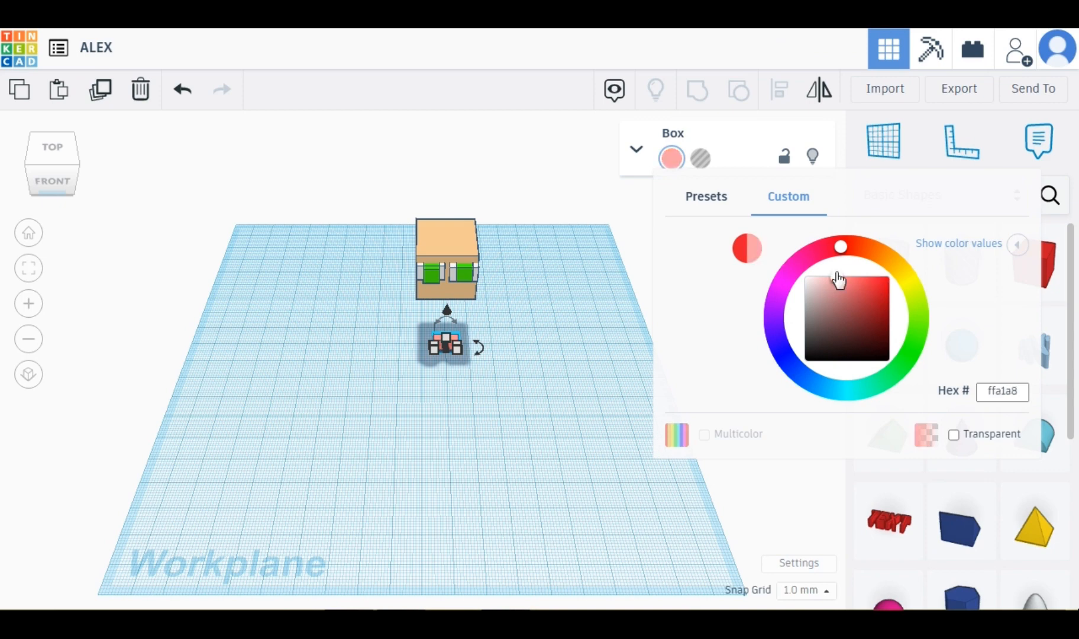
{"action": "left_click_drag", "start_coordinate": [447, 311], "coordinate": [450, 267]}
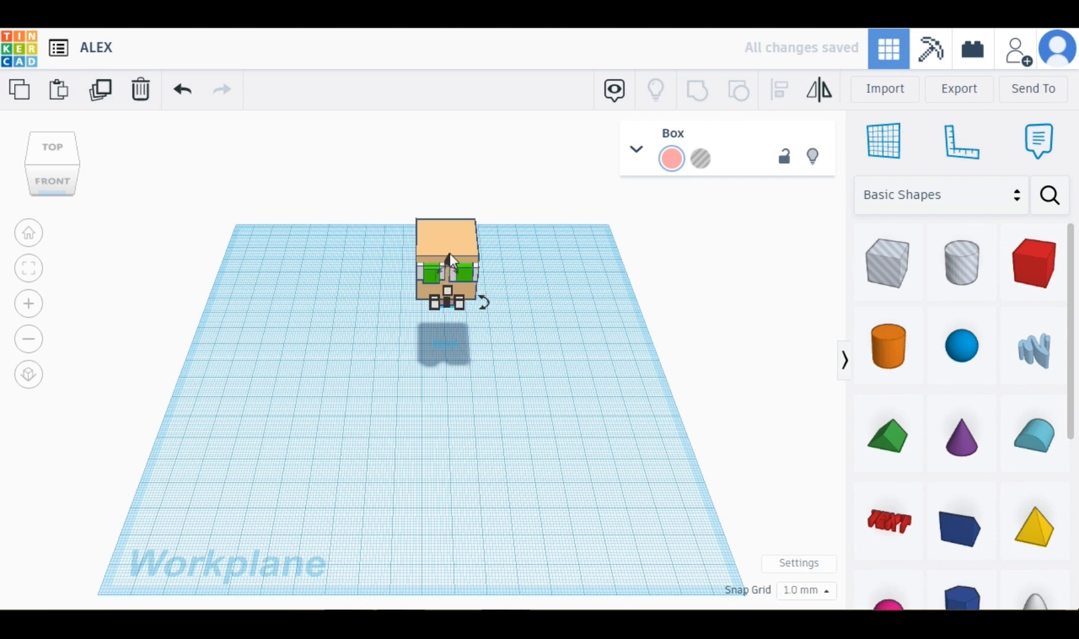
{"action": "left_click_drag", "start_coordinate": [450, 254], "coordinate": [448, 242]}
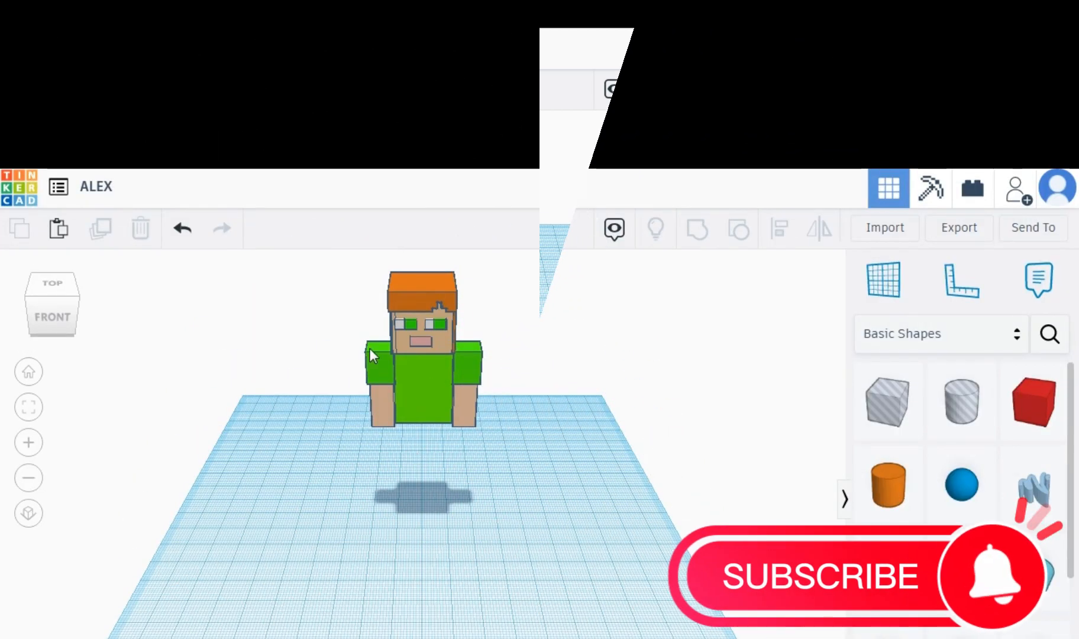
Select the box at the figure's right arm and color it brown.
{"action": "left_click", "coordinate": [466, 403]}
{"action": "left_click", "coordinate": [686, 334]}
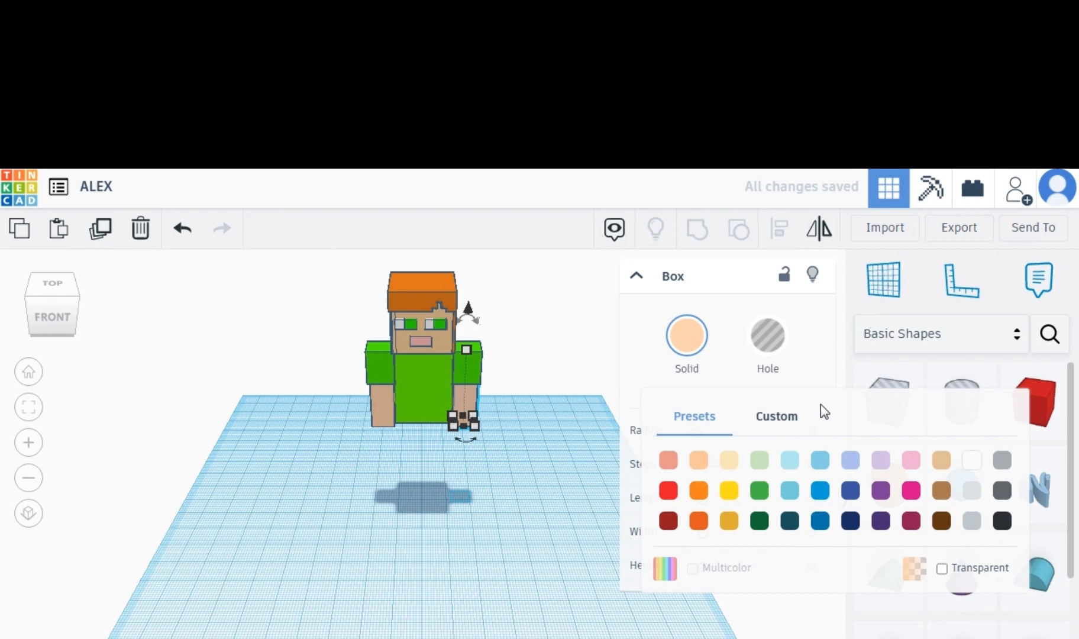
{"action": "left_click", "coordinate": [940, 490]}
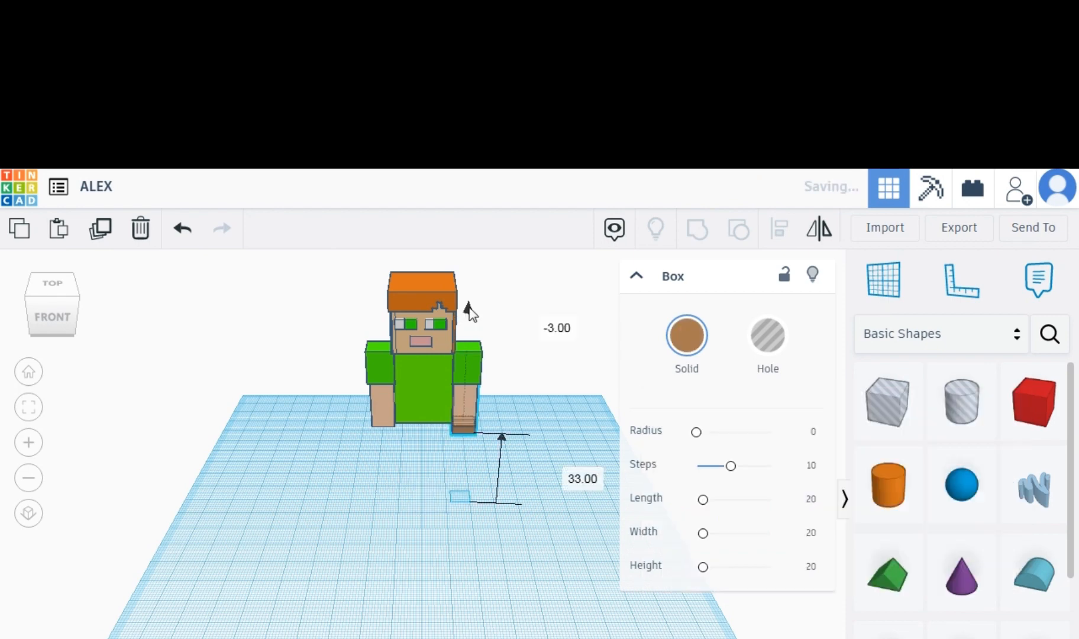
Drop the brown box onto the workplane and stretch its height to about 35 mm.
{"action": "left_click_drag", "start_coordinate": [470, 312], "coordinate": [470, 359]}
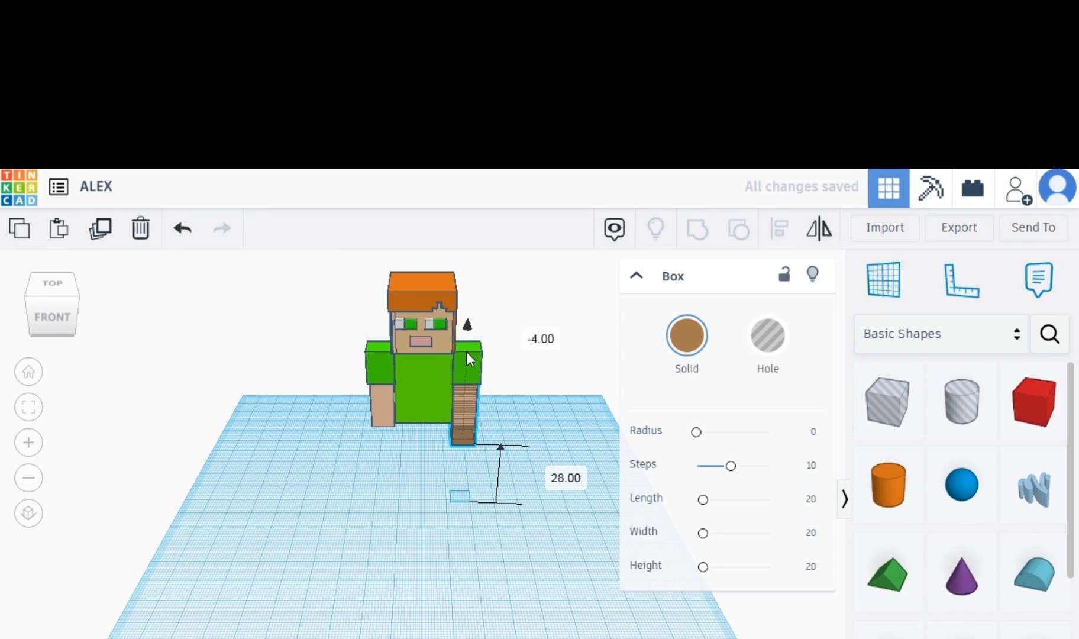
{"action": "key", "text": "d"}
{"action": "left_click_drag", "start_coordinate": [464, 426], "coordinate": [464, 421]}
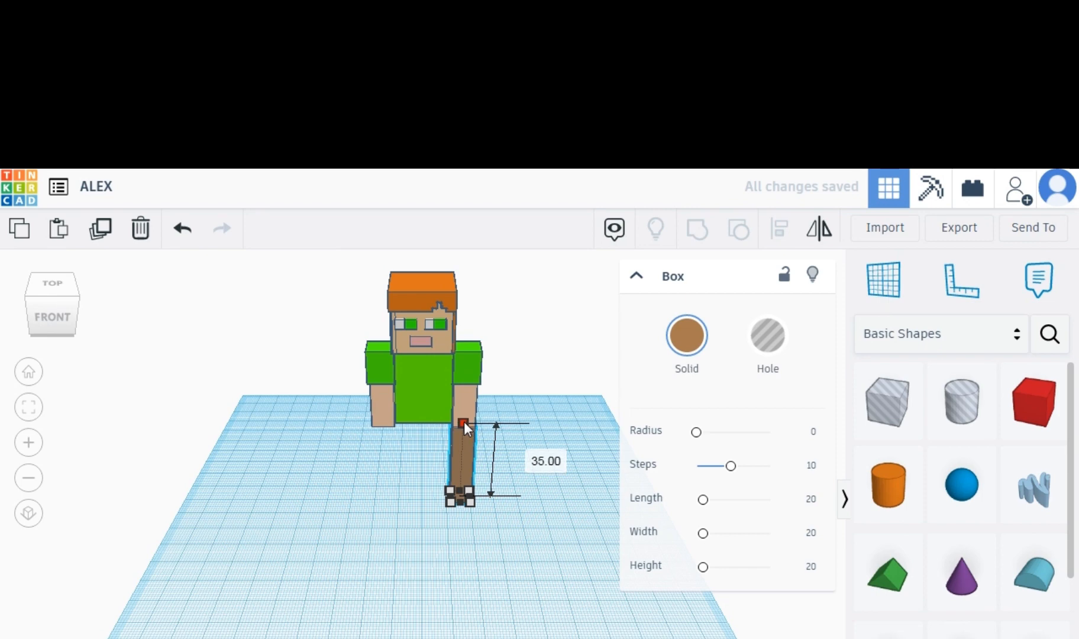
Nudge the brown leg left until it sits under the torso, then duplicate it.
{"action": "key", "text": "Left"}
{"action": "key", "text": "Left"}
{"action": "key", "text": "Left"}
{"action": "key", "text": "Left"}
{"action": "key", "text": "Left"}
{"action": "key", "text": "Left"}
{"action": "key", "text": "Left"}
{"action": "key", "text": "Left"}
{"action": "key", "text": "Left"}
{"action": "key", "text": "Left"}
{"action": "key", "text": "Left"}
{"action": "key", "text": "Left"}
{"action": "key", "text": "Left"}
{"action": "key", "text": "Left"}
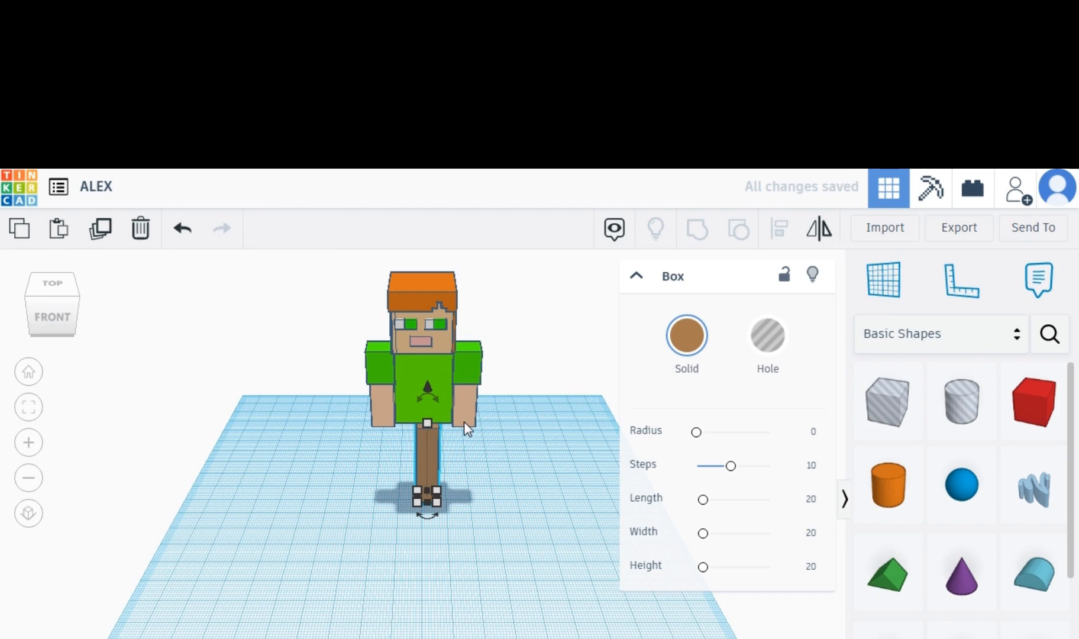
{"action": "key", "text": "Left"}
{"action": "key", "text": "Left"}
{"action": "key", "text": "Left"}
{"action": "key", "text": "Left"}
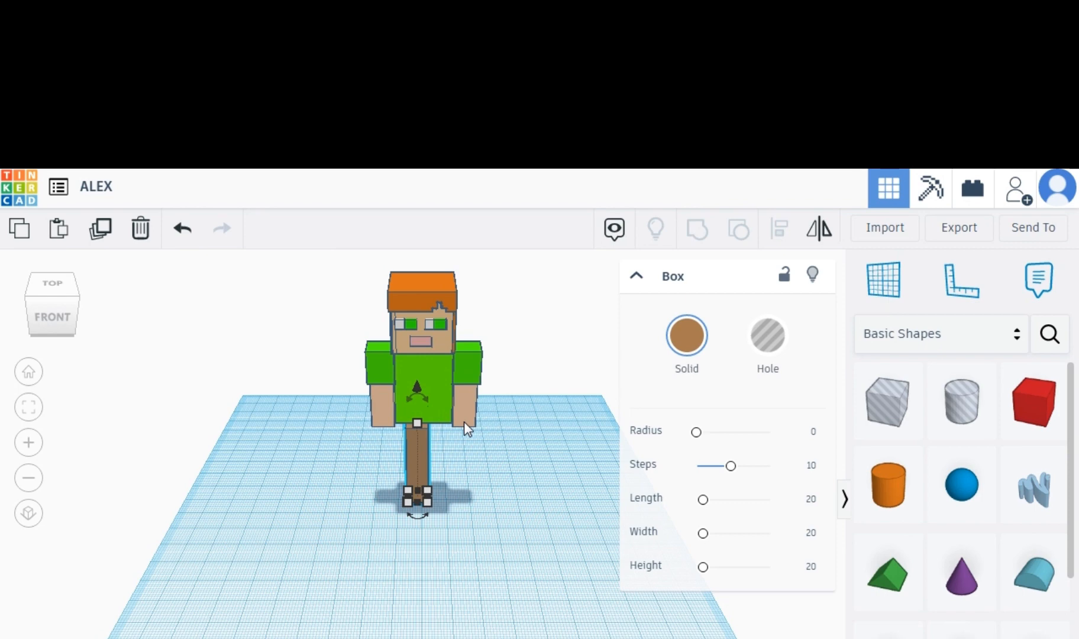
{"action": "key", "text": "Left"}
{"action": "key", "text": "Left"}
{"action": "key", "text": "Left"}
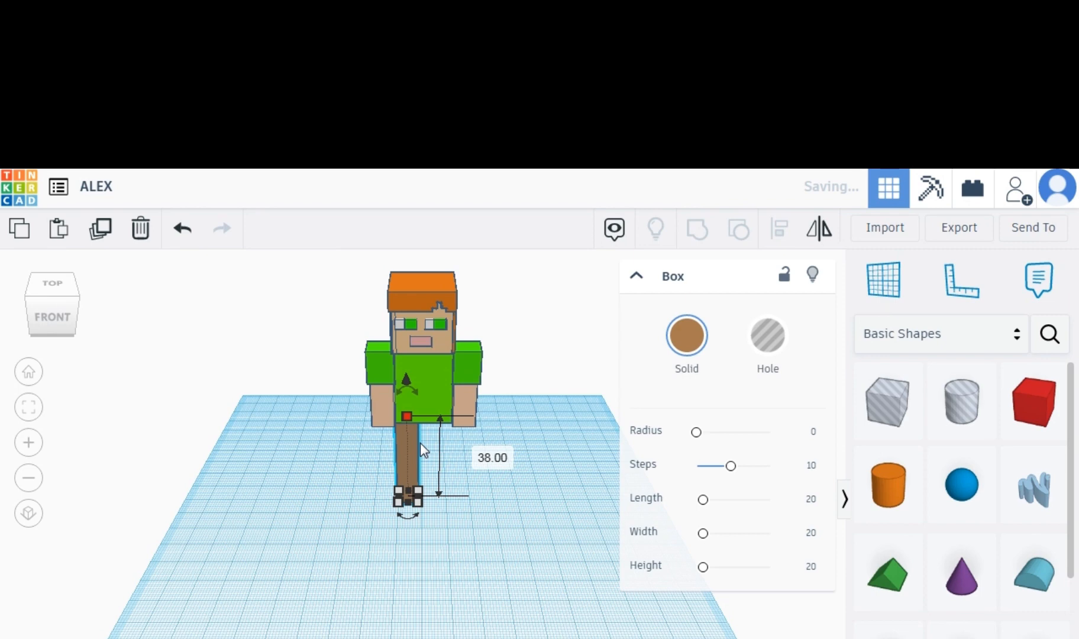
{"action": "left_click", "coordinate": [104, 232]}
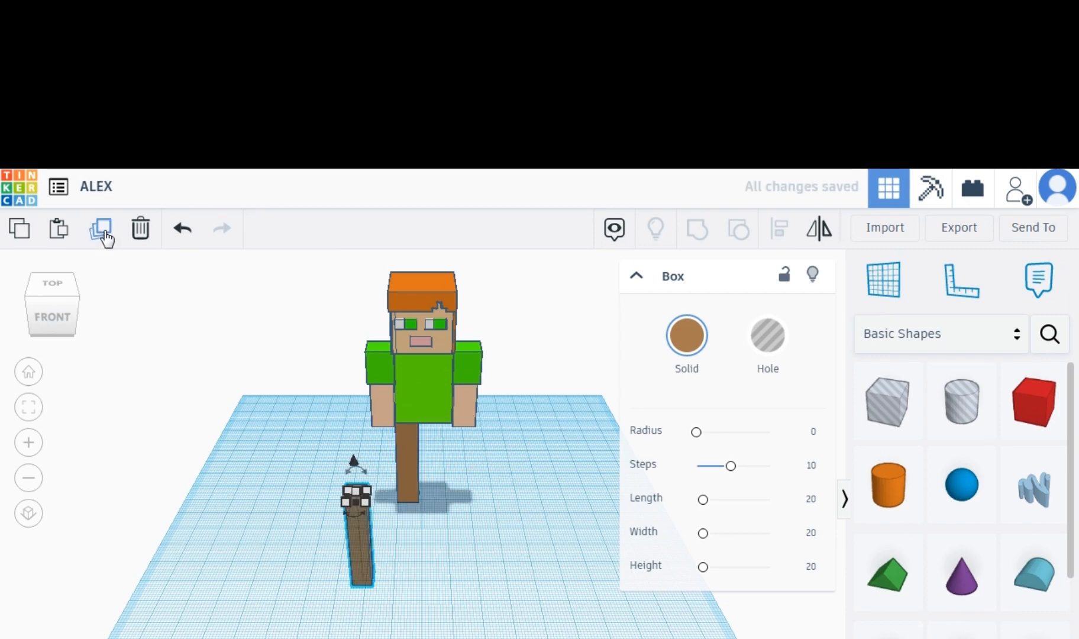
Remove the stray leg copy, then duplicate the brown leg and nudge the copy right beside the first leg.
{"action": "left_click", "coordinate": [142, 234]}
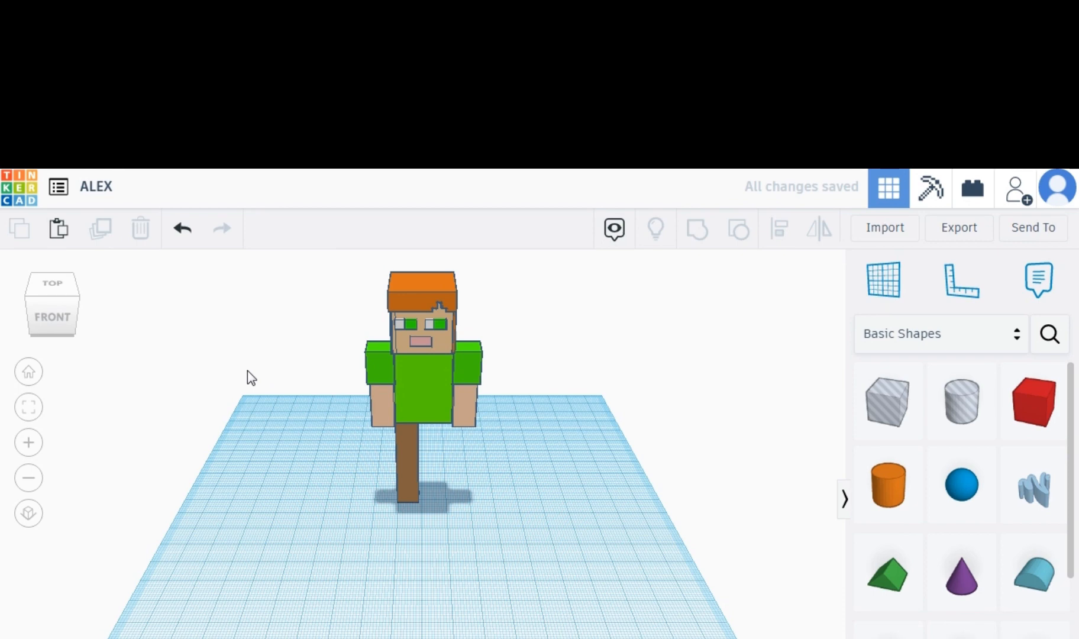
{"action": "left_click", "coordinate": [408, 461]}
{"action": "left_click", "coordinate": [98, 231]}
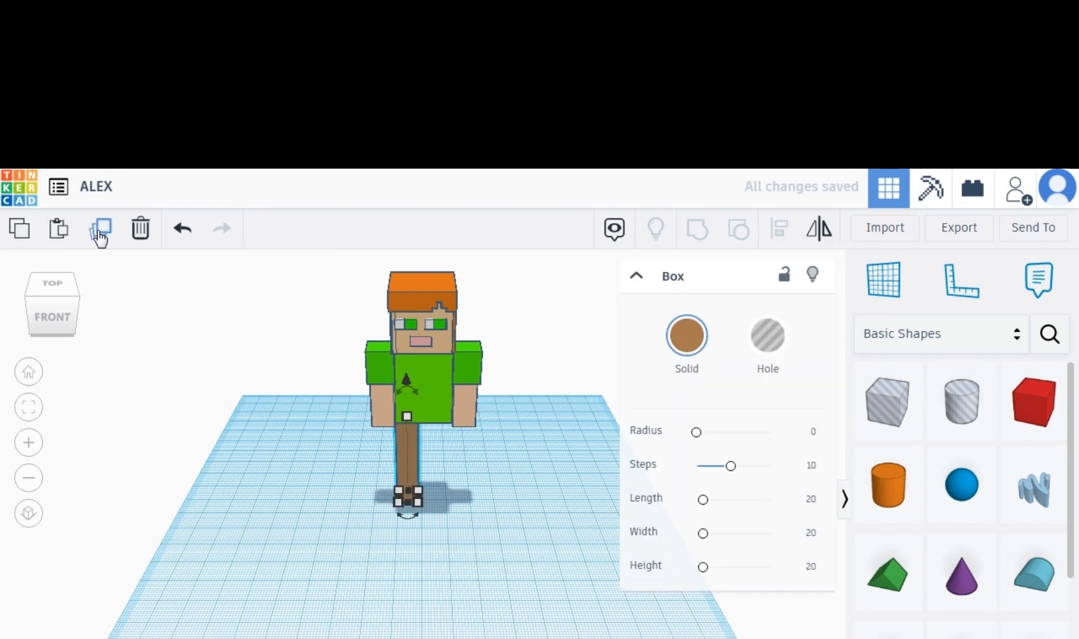
{"action": "key", "text": "Right"}
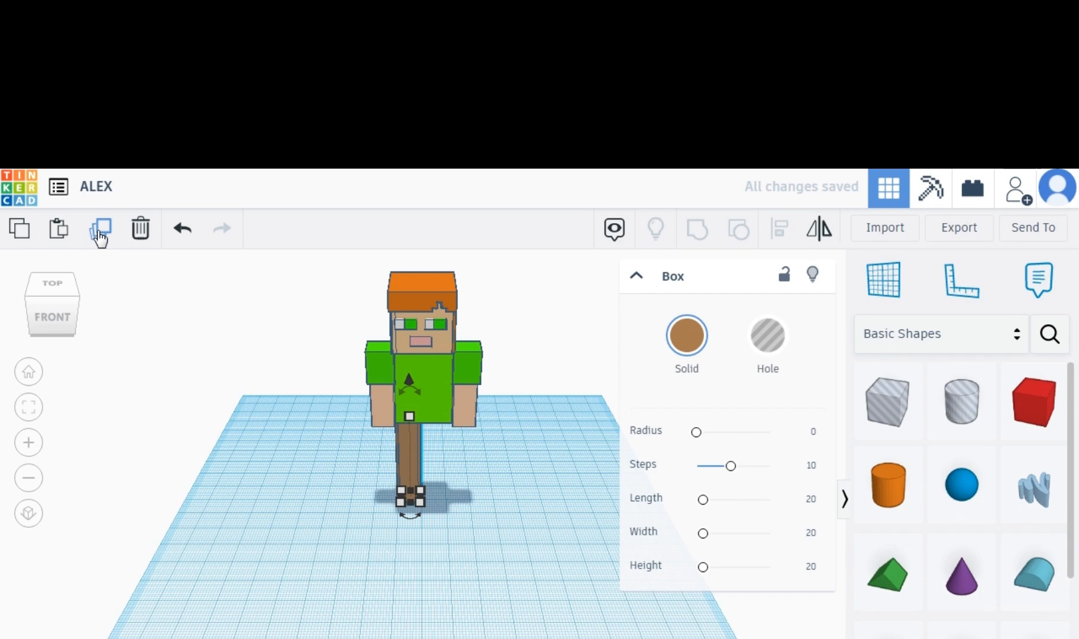
{"action": "key", "text": "Right"}
{"action": "key", "text": "Right"}
{"action": "key", "text": "Right"}
{"action": "key", "text": "Right"}
{"action": "key", "text": "Right"}
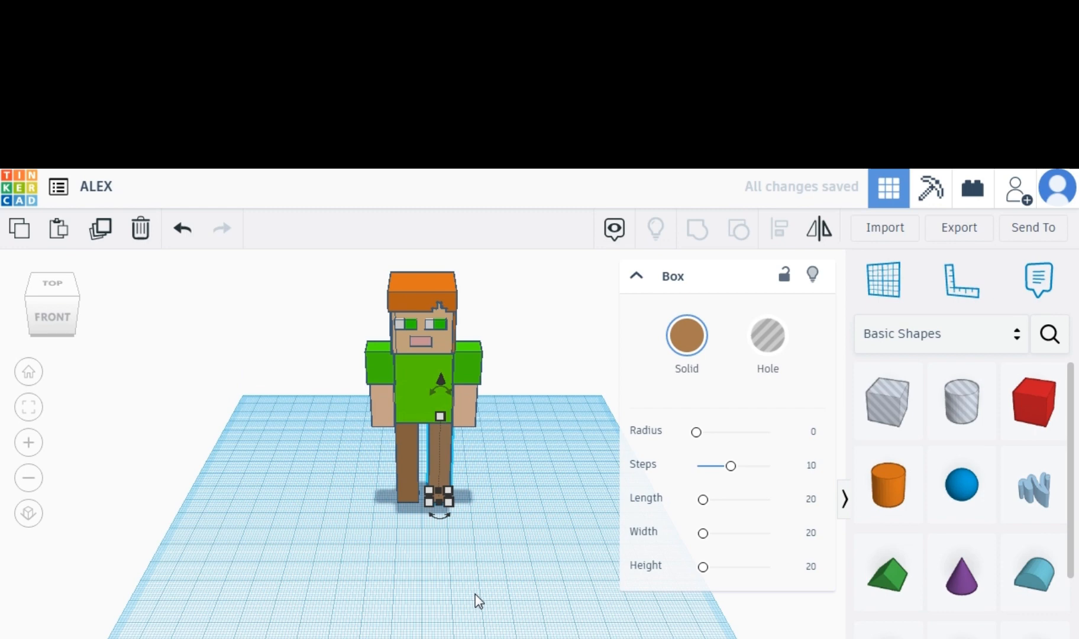
Duplicate the leg and reshape the copy into a short brown hip block spanning both legs just below the torso.
{"action": "key", "text": "ctrl+d"}
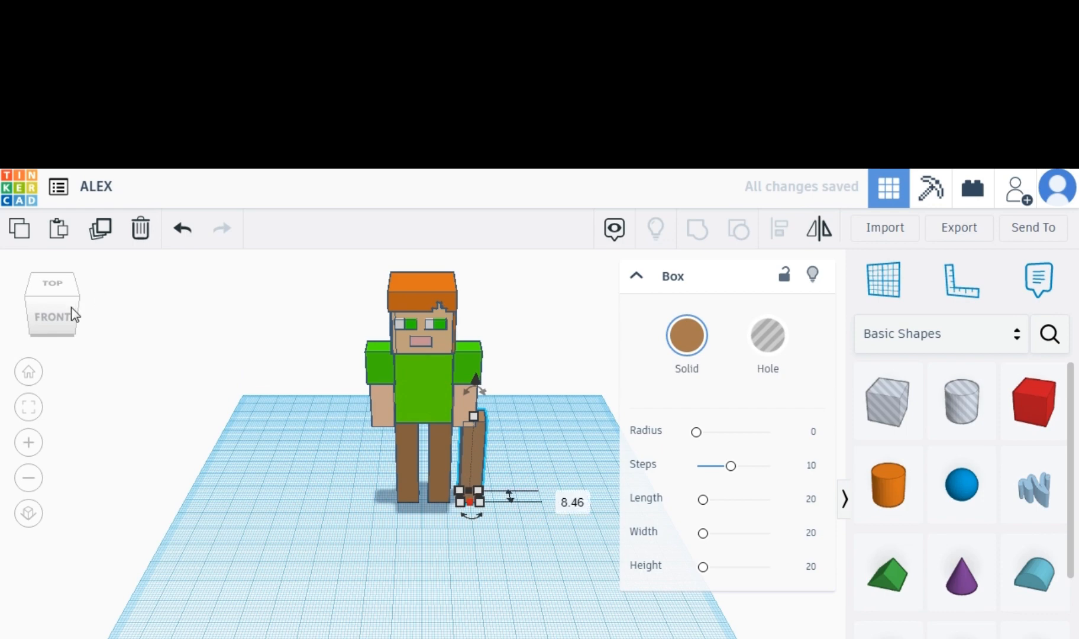
{"action": "left_click_drag", "start_coordinate": [72, 303], "coordinate": [507, 526]}
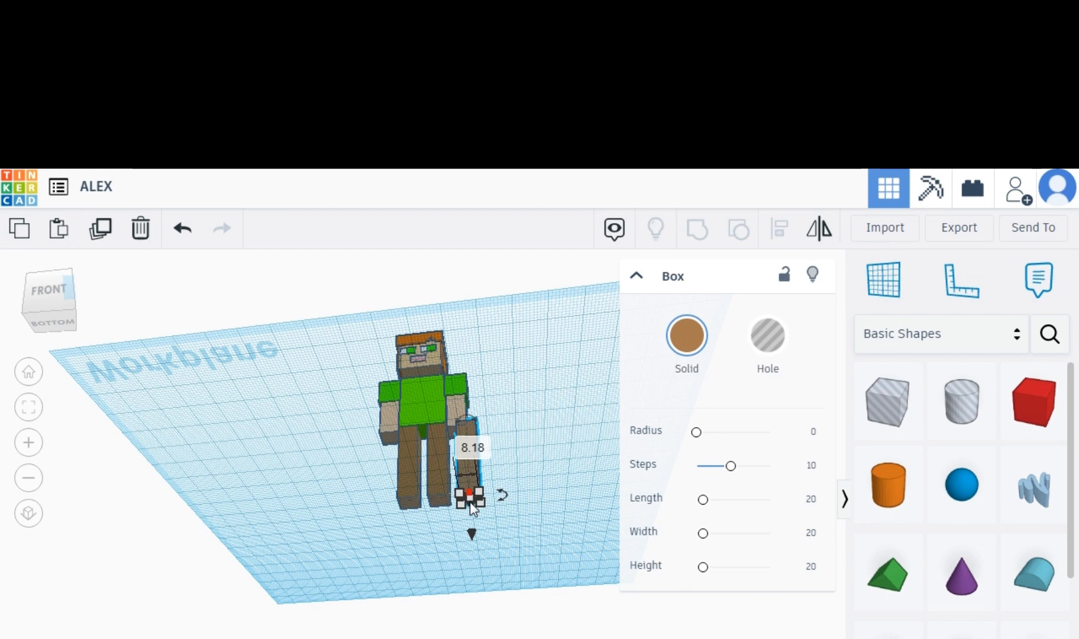
{"action": "left_click", "coordinate": [68, 314]}
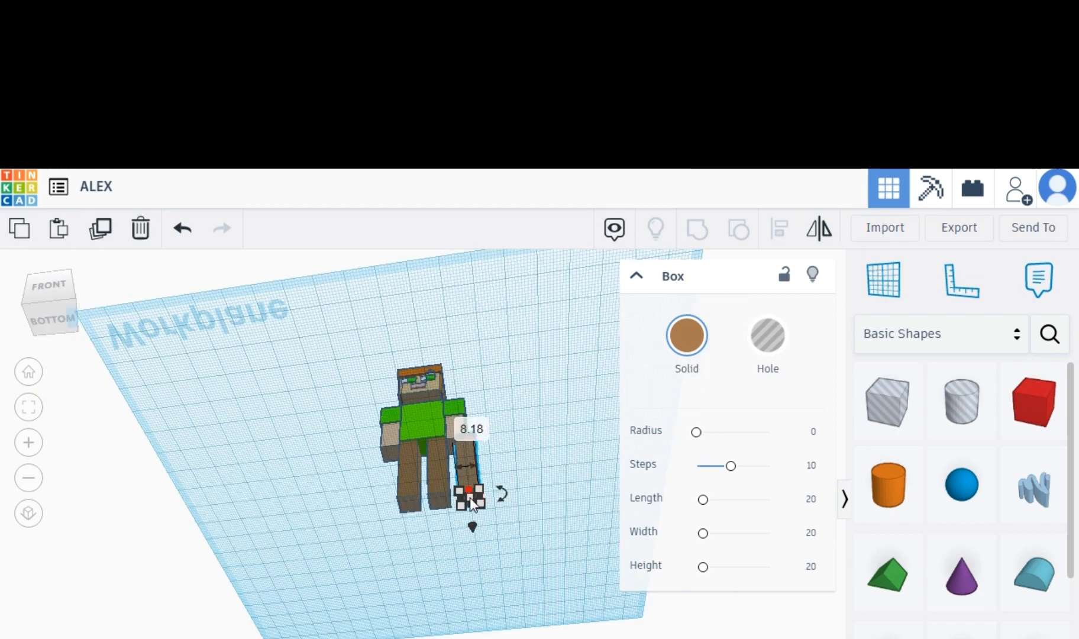
{"action": "left_click_drag", "start_coordinate": [469, 488], "coordinate": [469, 488]}
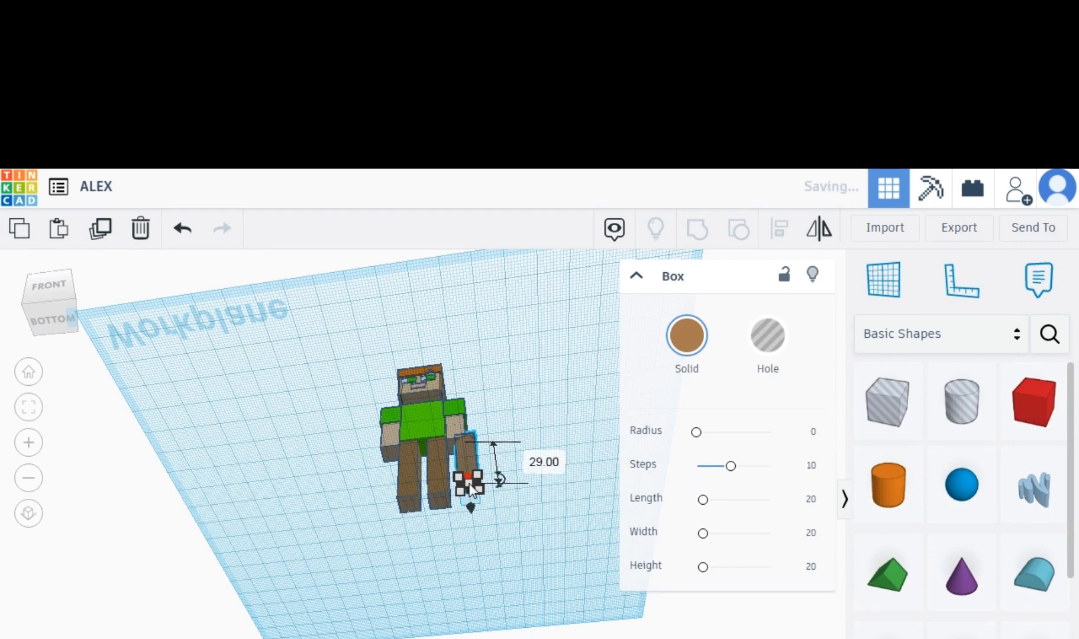
{"action": "left_click_drag", "start_coordinate": [470, 483], "coordinate": [469, 475]}
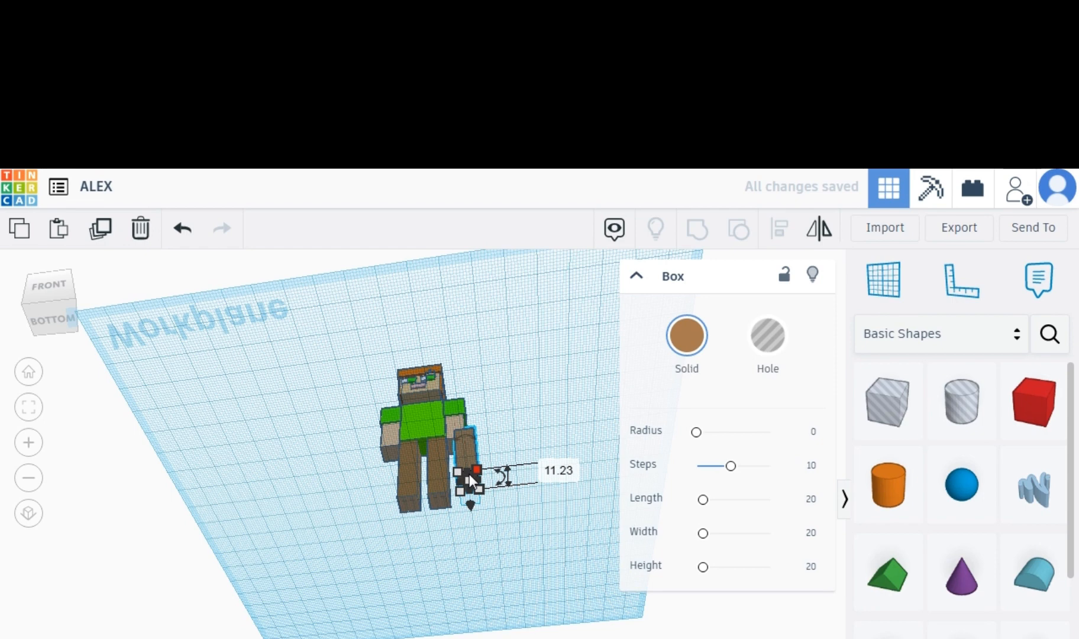
{"action": "left_click_drag", "start_coordinate": [468, 474], "coordinate": [470, 457]}
{"action": "left_click", "coordinate": [43, 311]}
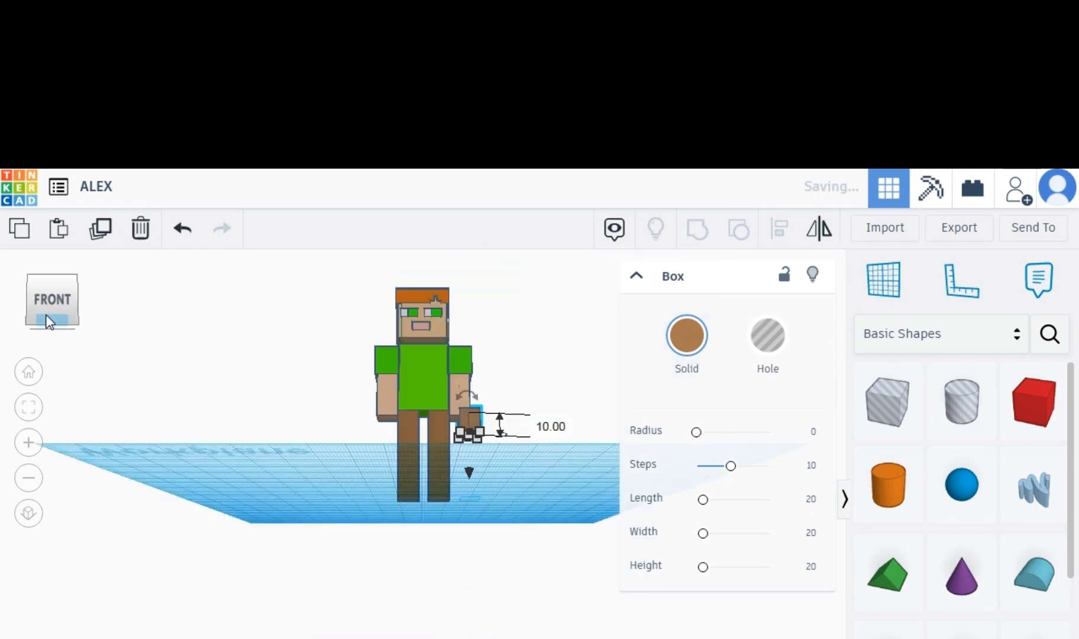
{"action": "left_click_drag", "start_coordinate": [45, 315], "coordinate": [48, 333]}
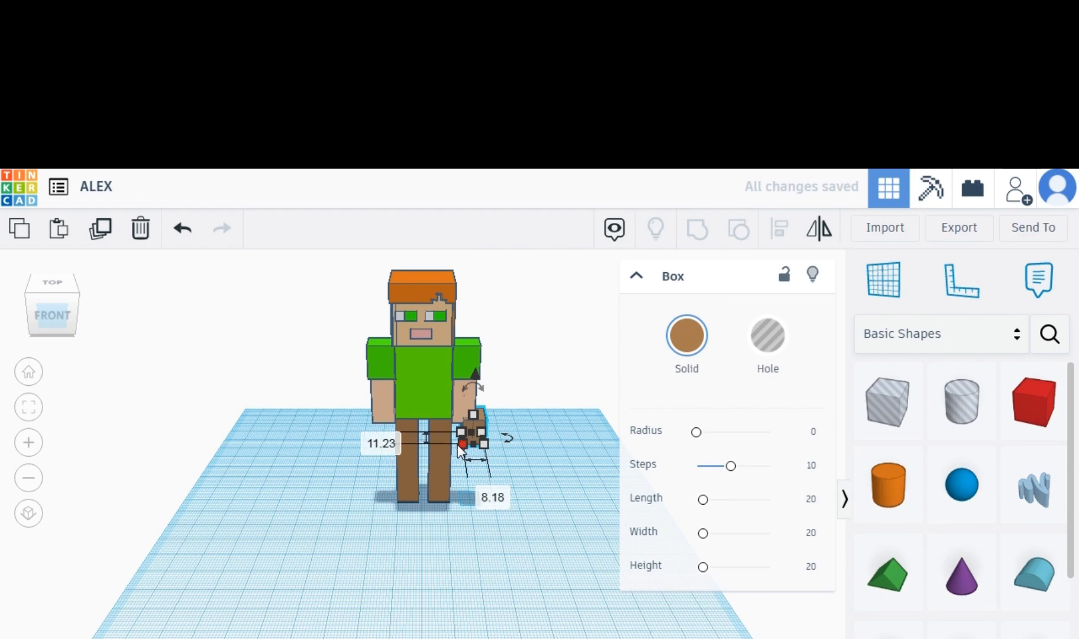
{"action": "left_click_drag", "start_coordinate": [464, 445], "coordinate": [395, 436]}
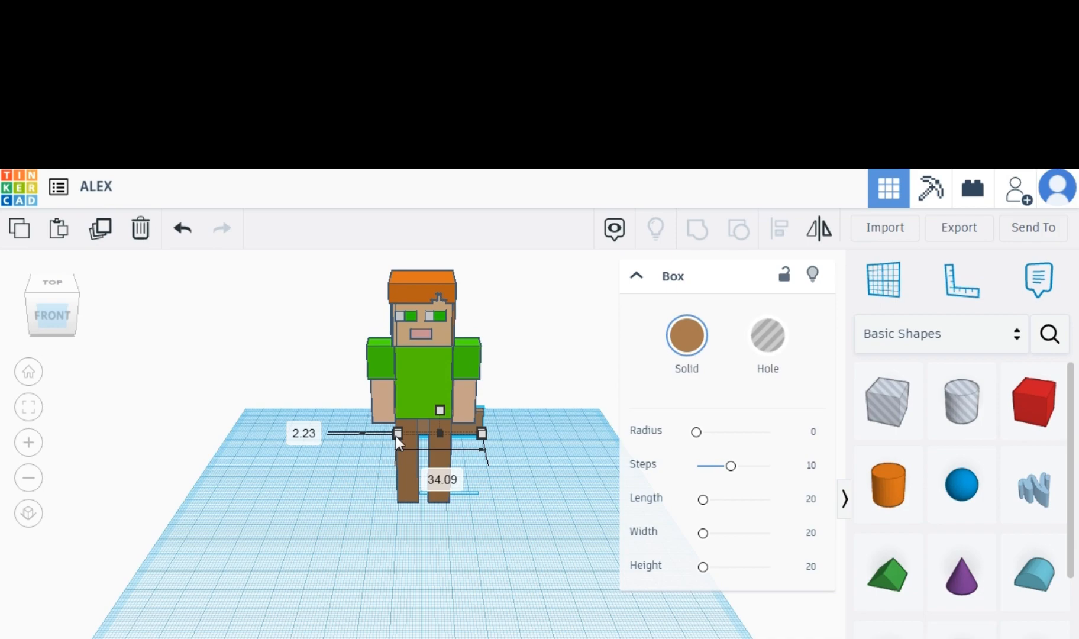
{"action": "right_click_drag", "start_coordinate": [395, 436], "coordinate": [345, 477]}
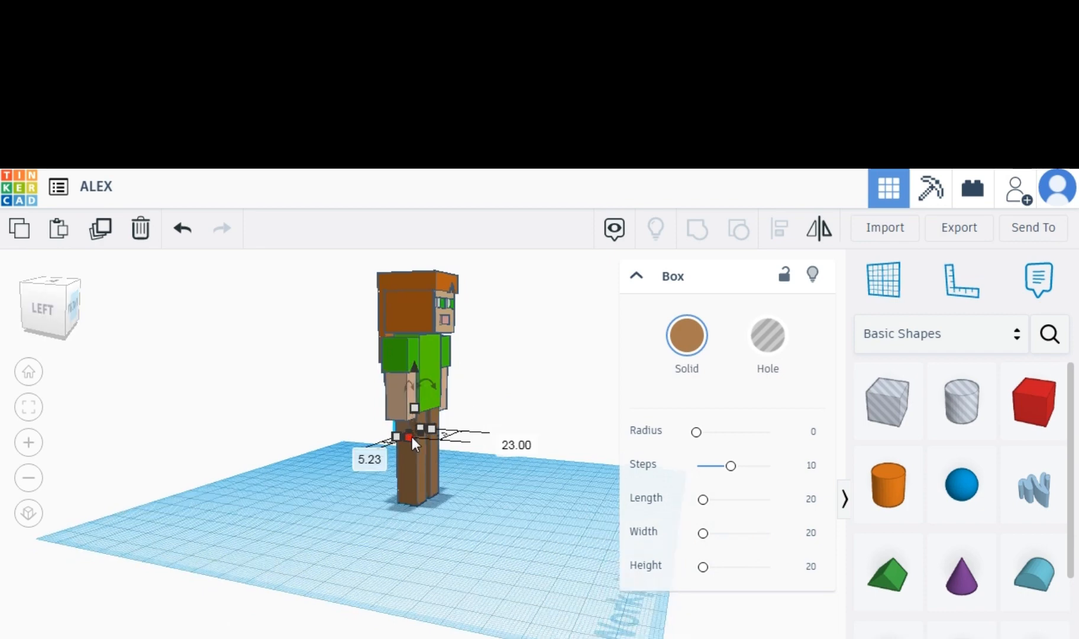
{"action": "left_click_drag", "start_coordinate": [411, 436], "coordinate": [414, 438]}
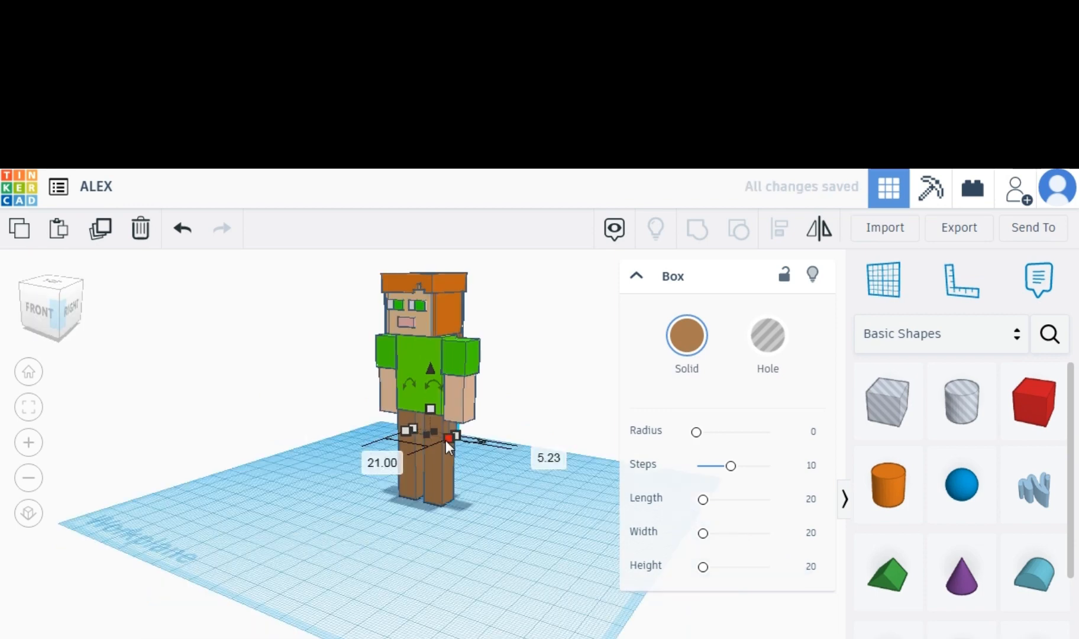
{"action": "left_click_drag", "start_coordinate": [444, 440], "coordinate": [444, 438]}
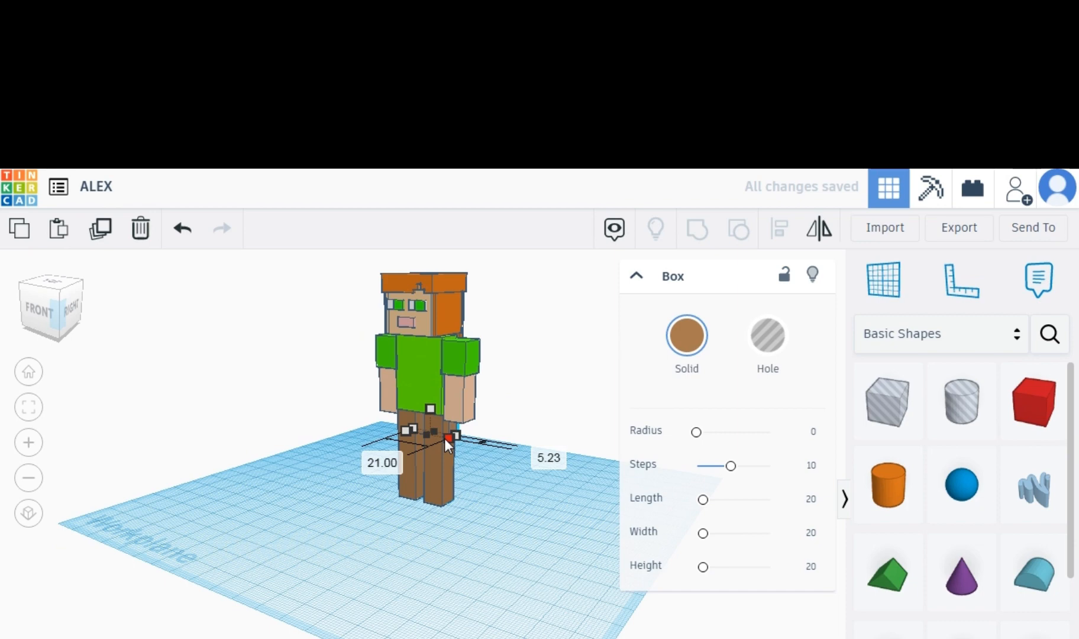
{"action": "left_click", "coordinate": [386, 425]}
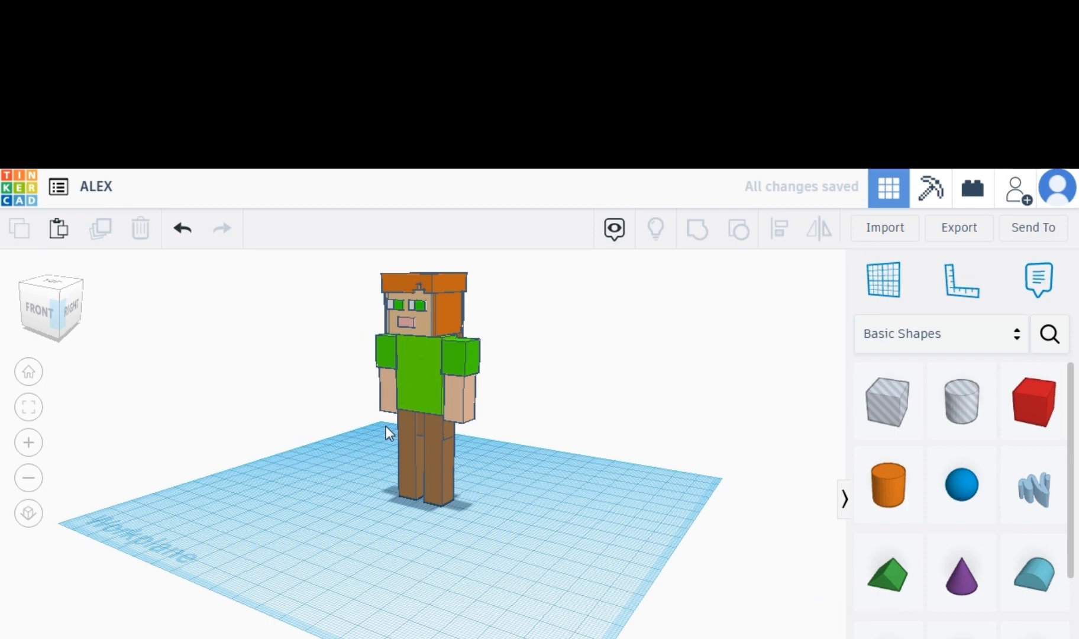
Select both legs and the hip block and group them into one shape.
{"action": "left_click", "coordinate": [402, 434]}
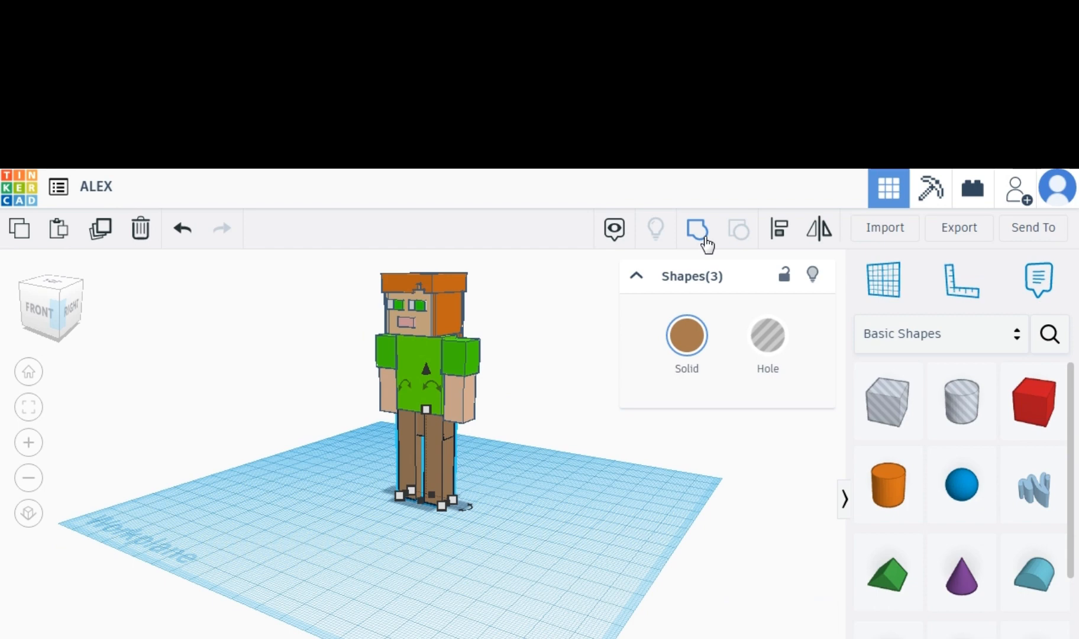
{"action": "left_click", "coordinate": [698, 230]}
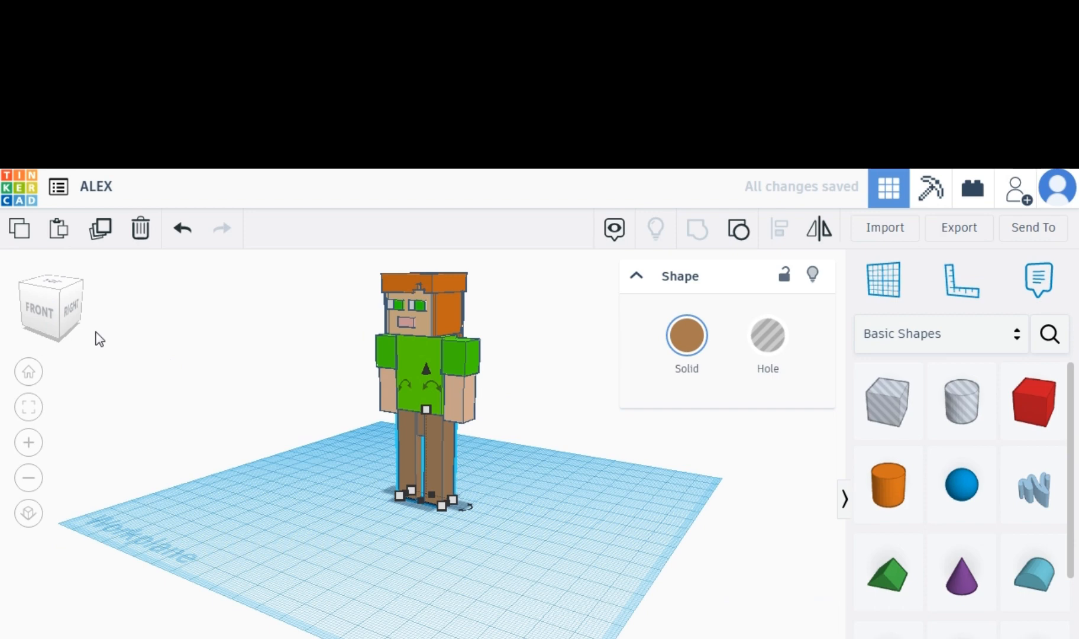
{"action": "left_click", "coordinate": [67, 335]}
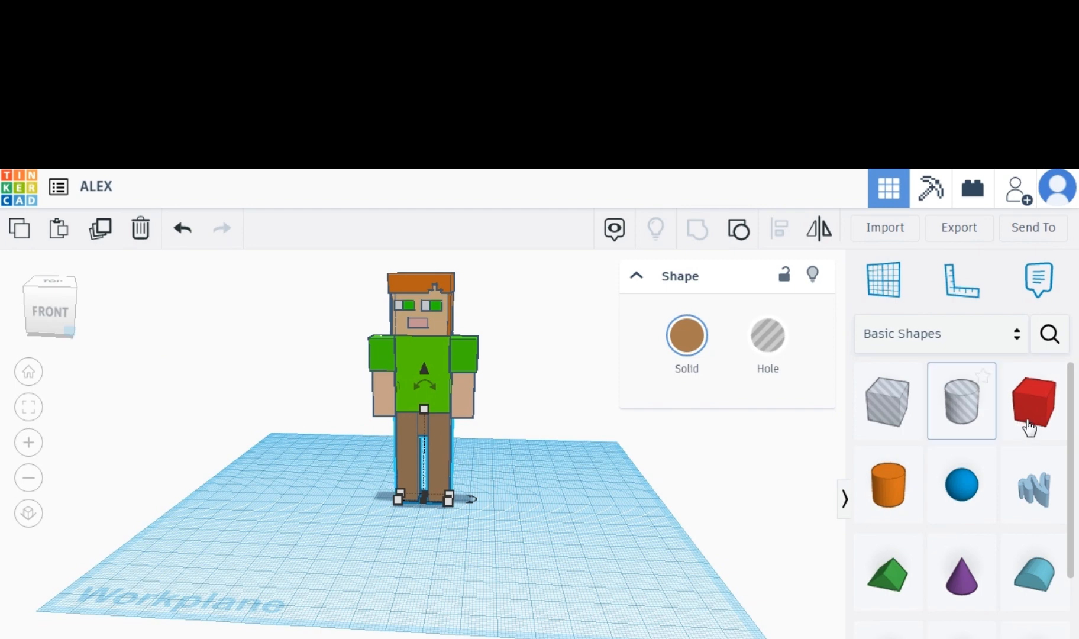
{"action": "key", "text": "Escape"}
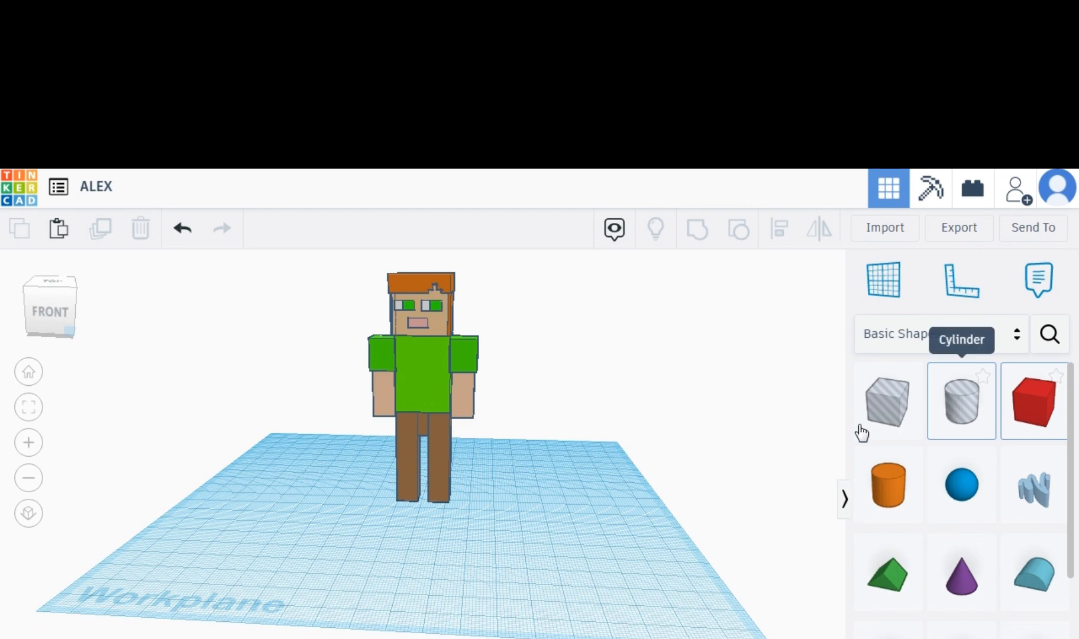
Place a box at the base of one leg, shrink it to about 14 mm as a shoe, and color it black.
{"action": "left_click", "coordinate": [427, 498]}
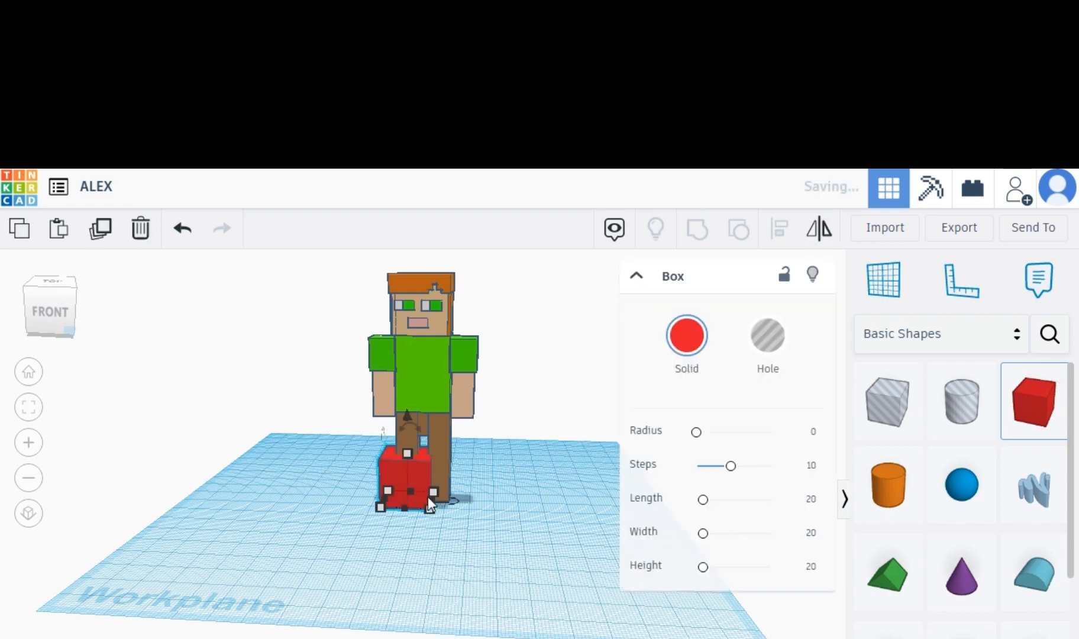
{"action": "left_click_drag", "start_coordinate": [409, 462], "coordinate": [408, 467]}
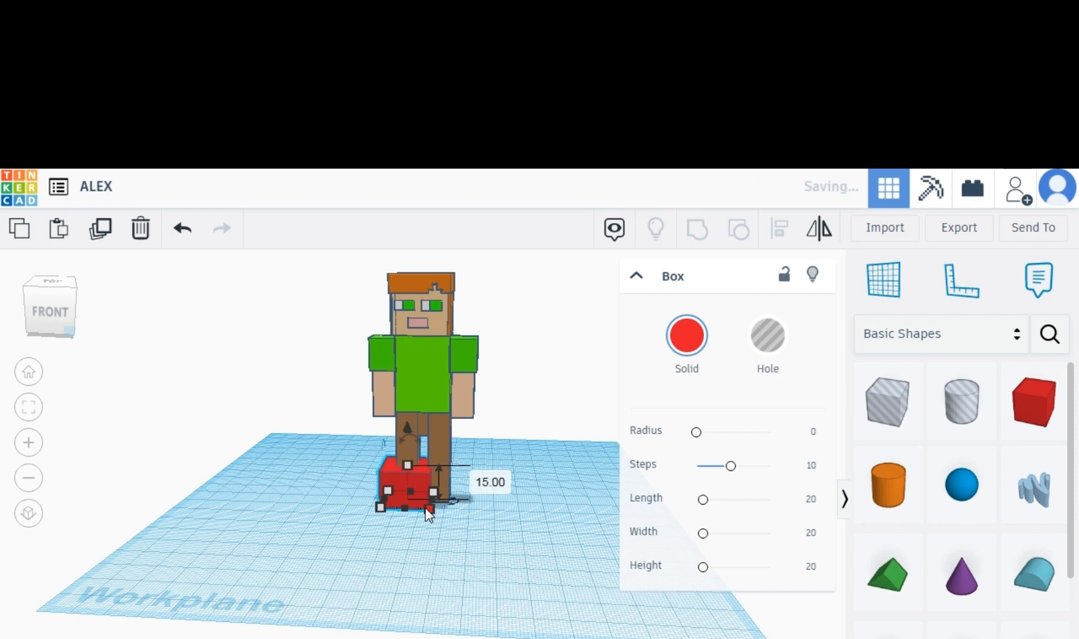
{"action": "left_click_drag", "start_coordinate": [426, 508], "coordinate": [401, 501]}
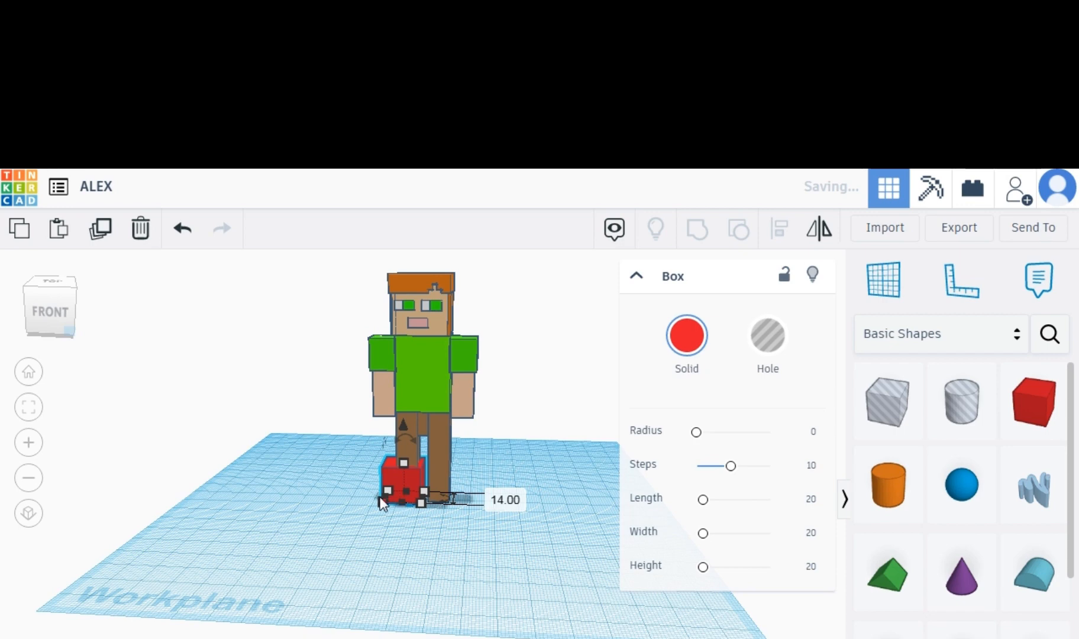
{"action": "left_click_drag", "start_coordinate": [380, 498], "coordinate": [407, 473]}
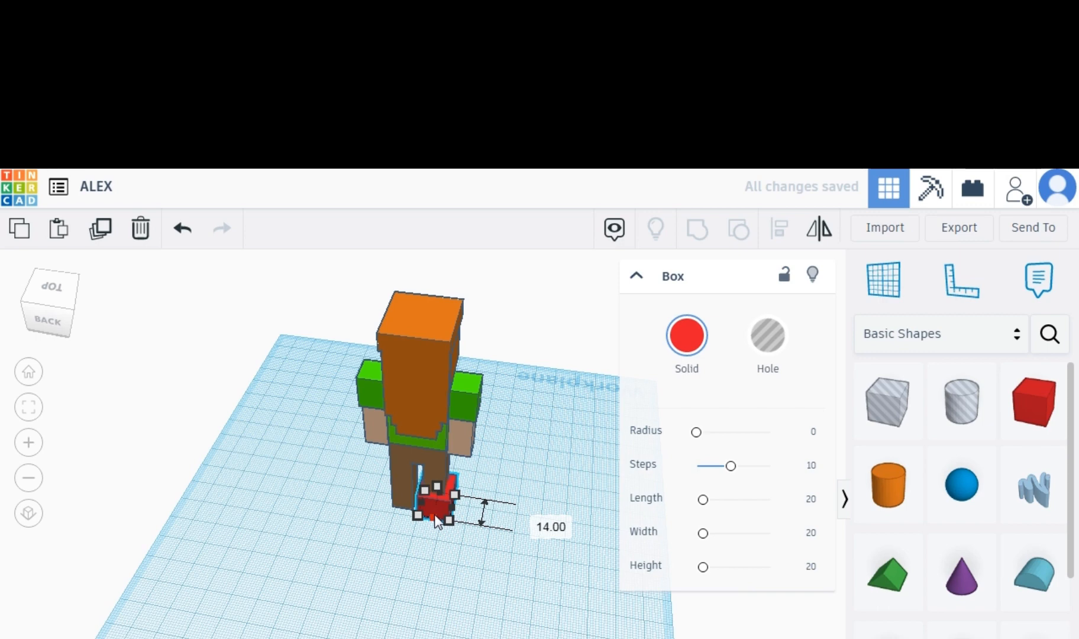
{"action": "left_click", "coordinate": [686, 335]}
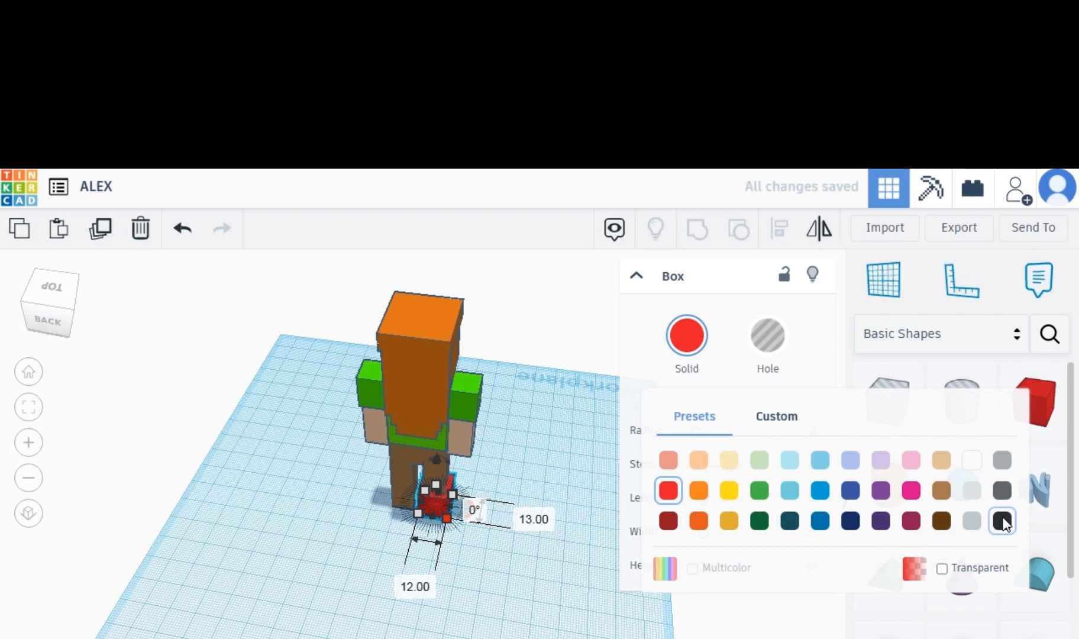
{"action": "left_click", "coordinate": [1002, 522]}
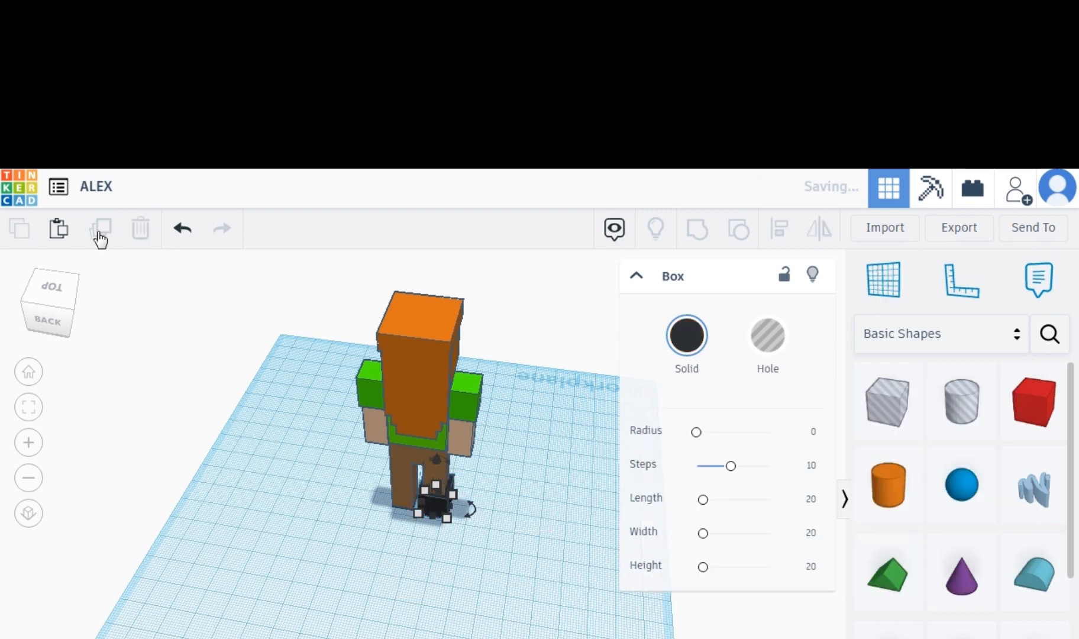
Duplicate the black shoe so a copy sits under the other leg.
{"action": "left_click", "coordinate": [99, 233]}
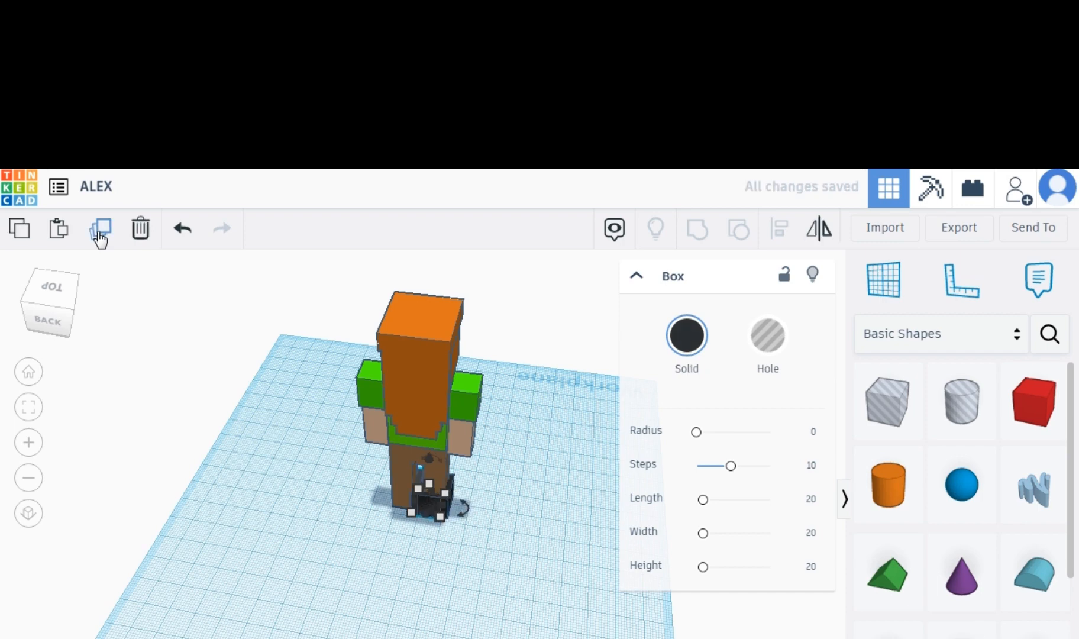
{"action": "left_click", "coordinate": [99, 232]}
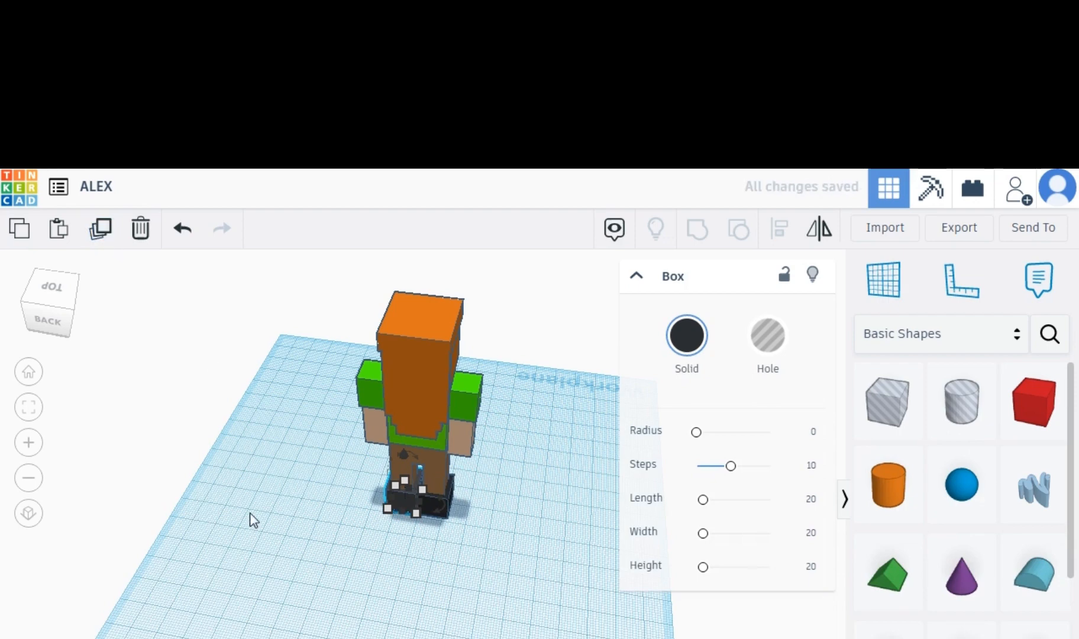
{"action": "left_click", "coordinate": [224, 395]}
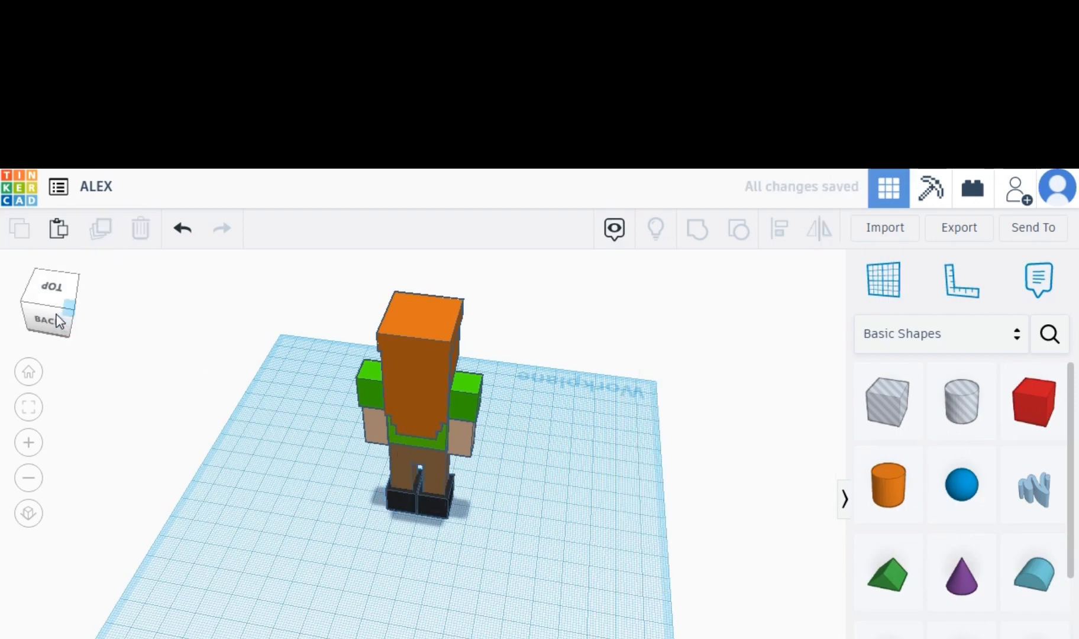
{"action": "left_click_drag", "start_coordinate": [56, 314], "coordinate": [37, 311]}
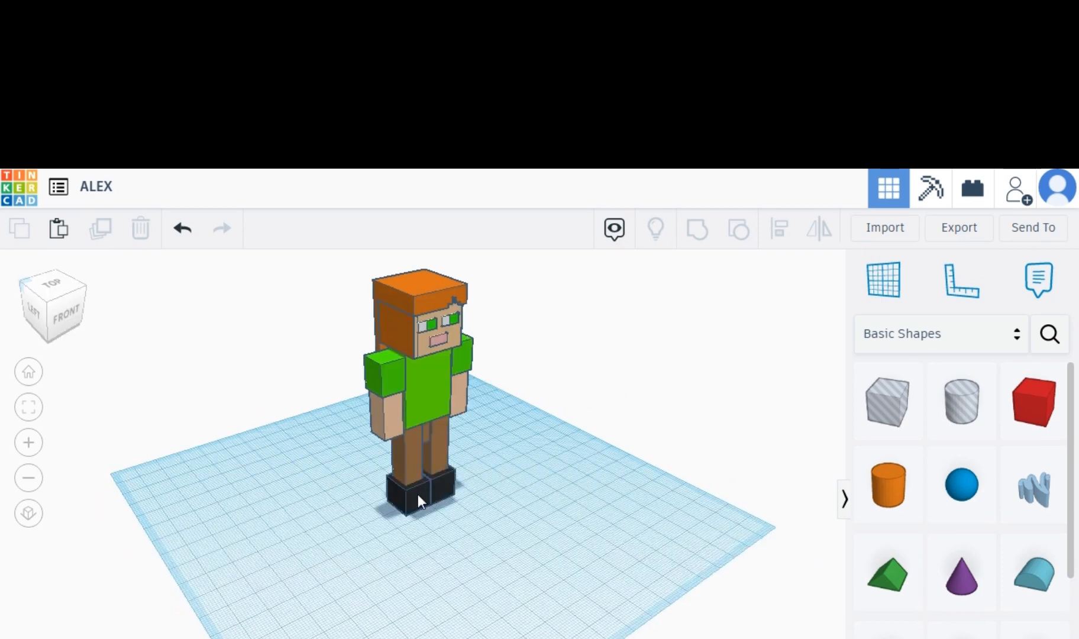
Duplicate a black shoe and lift the copies up the figure toward the right hand.
{"action": "left_click", "coordinate": [417, 494]}
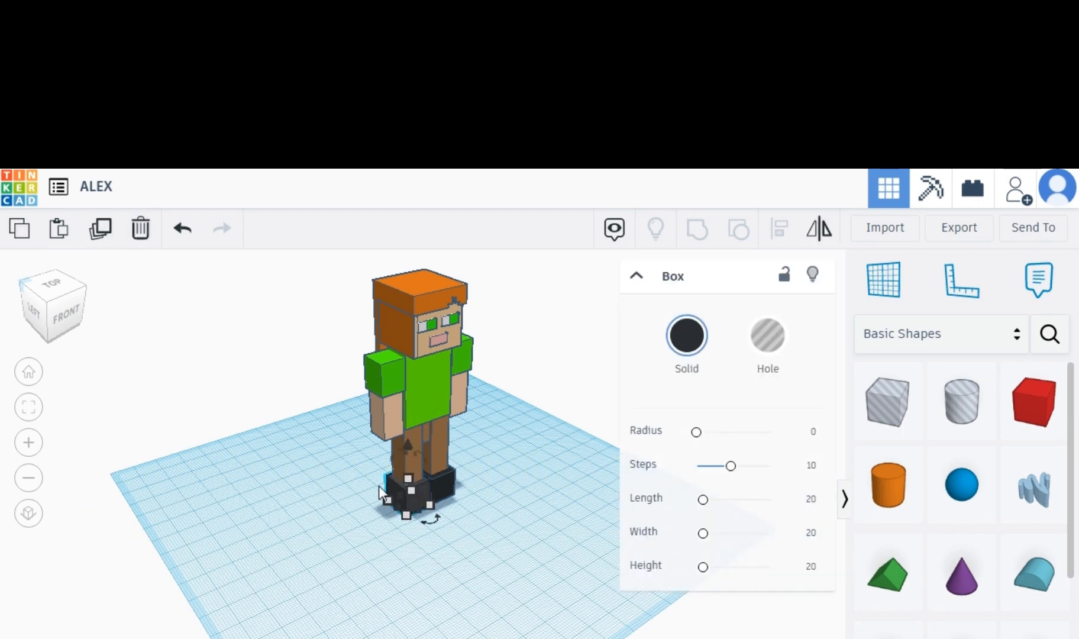
{"action": "left_click", "coordinate": [100, 228]}
{"action": "left_click", "coordinate": [437, 512]}
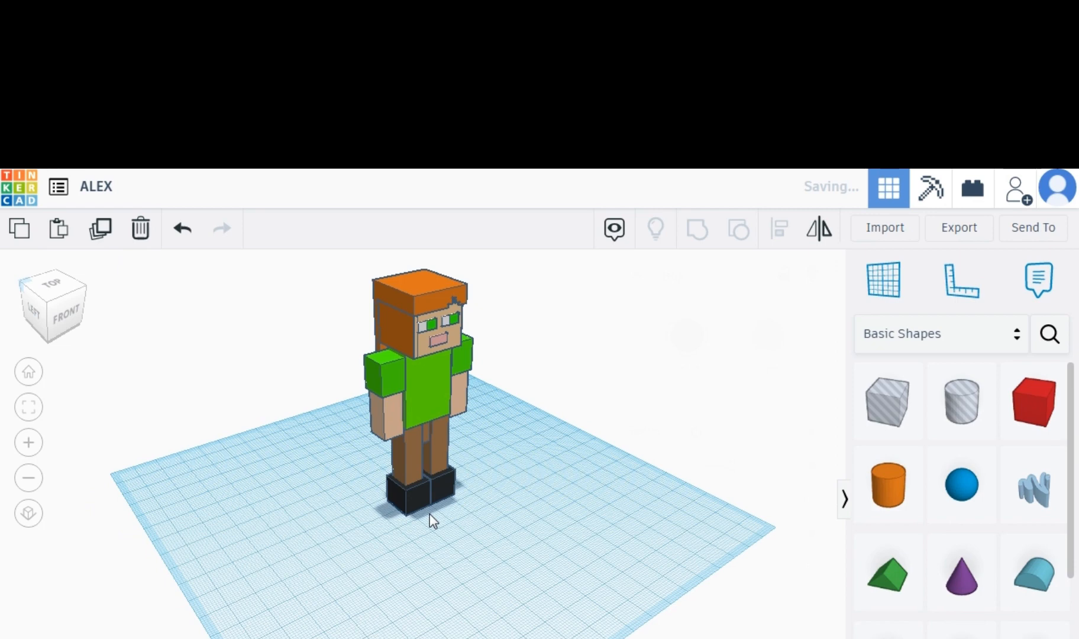
{"action": "left_click", "coordinate": [429, 512]}
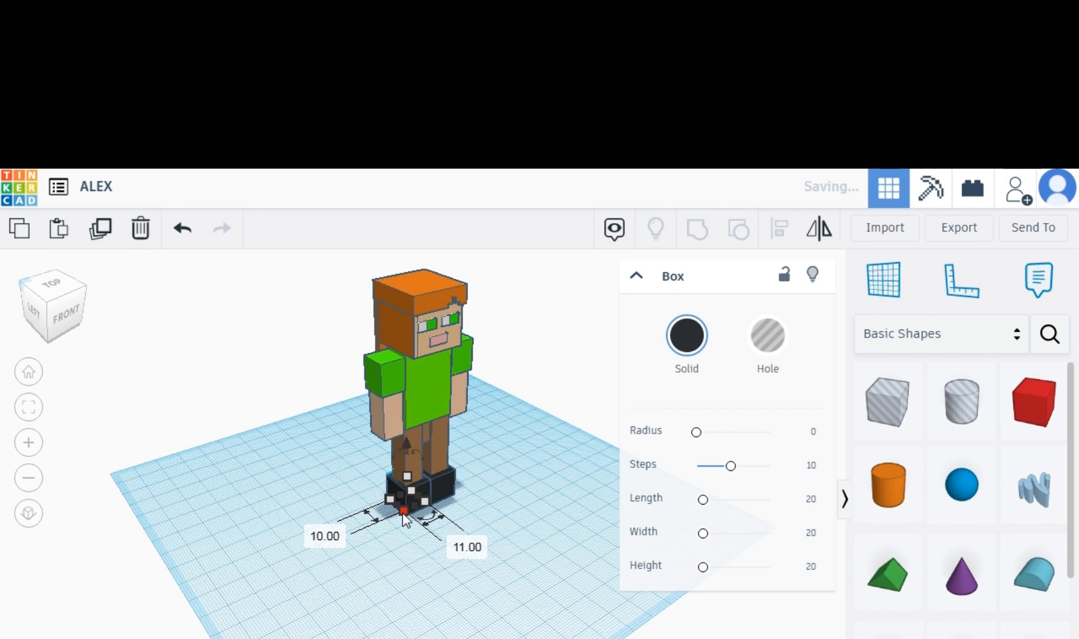
{"action": "key", "text": "Down"}
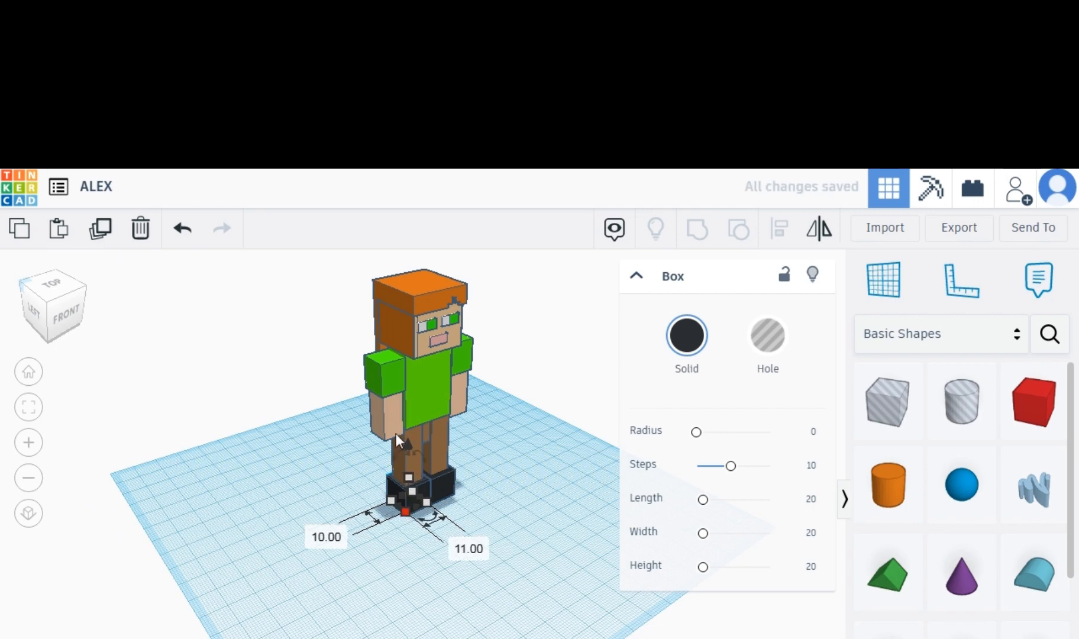
{"action": "left_click_drag", "start_coordinate": [408, 445], "coordinate": [407, 424]}
{"action": "left_click", "coordinate": [106, 233]}
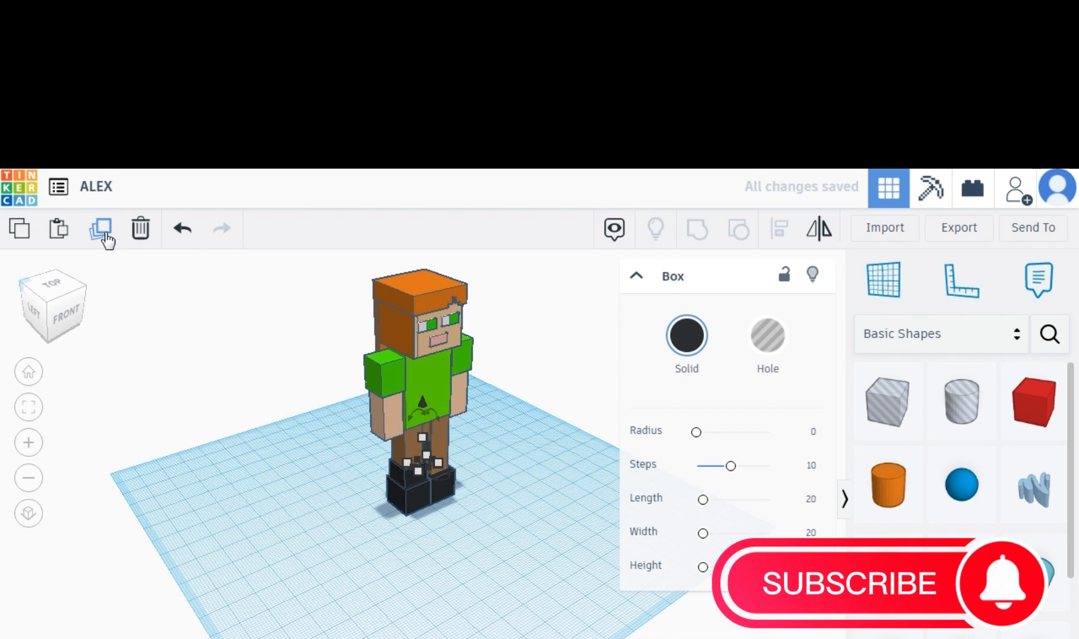
{"action": "left_click", "coordinate": [100, 229]}
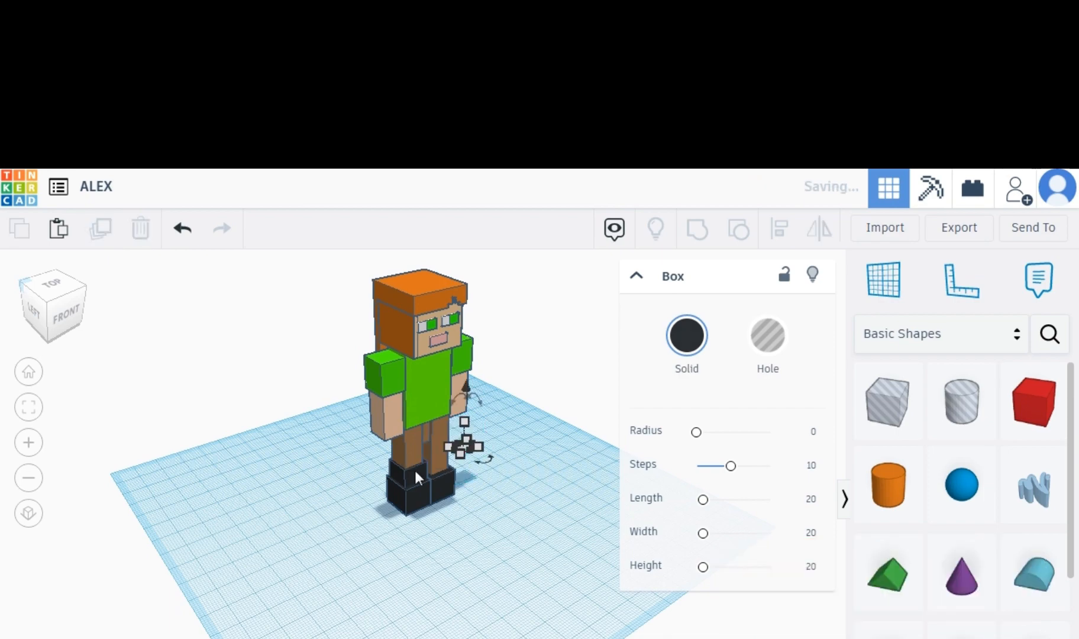